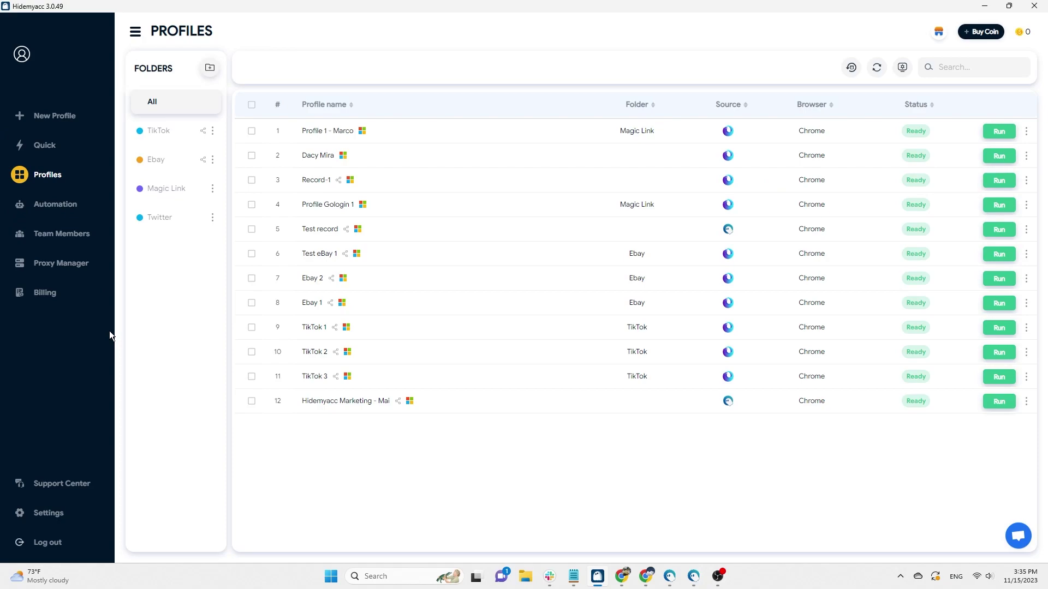
Start recording a new script in a maximized browser and enable the NordVPN extension
click(60, 207)
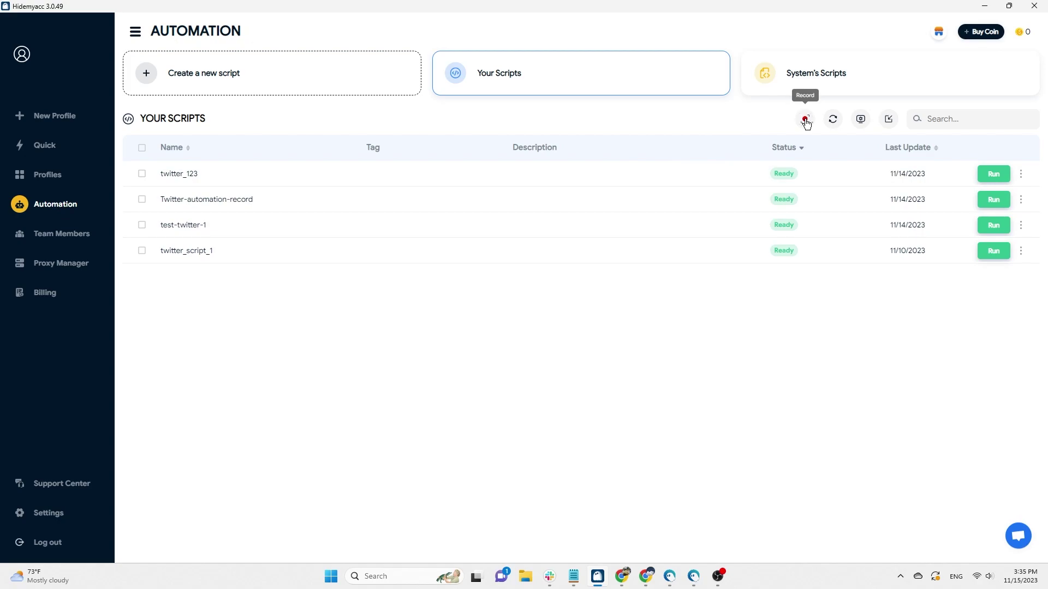
click(805, 120)
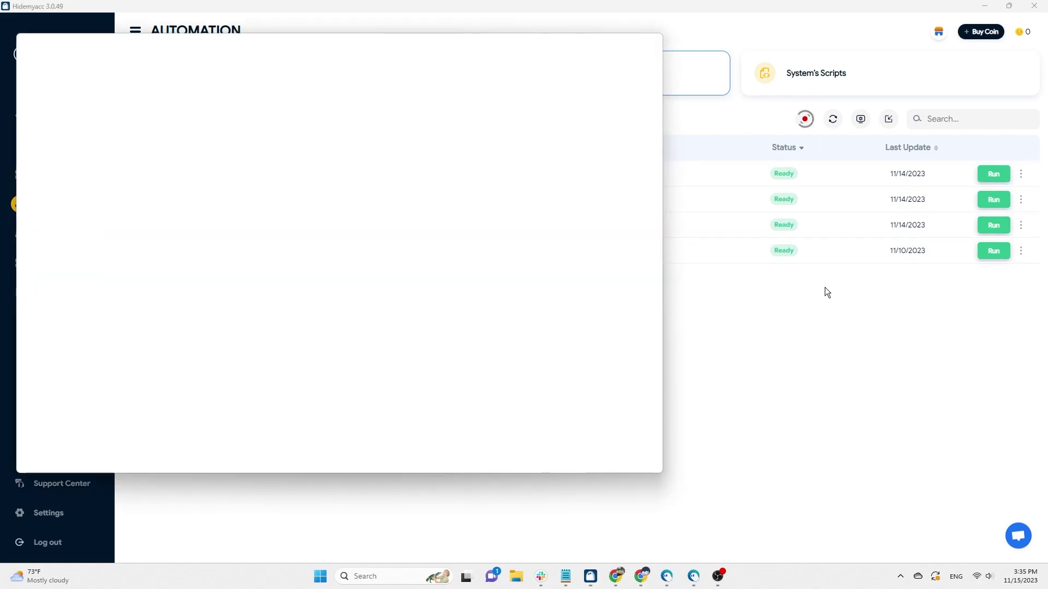
click(625, 41)
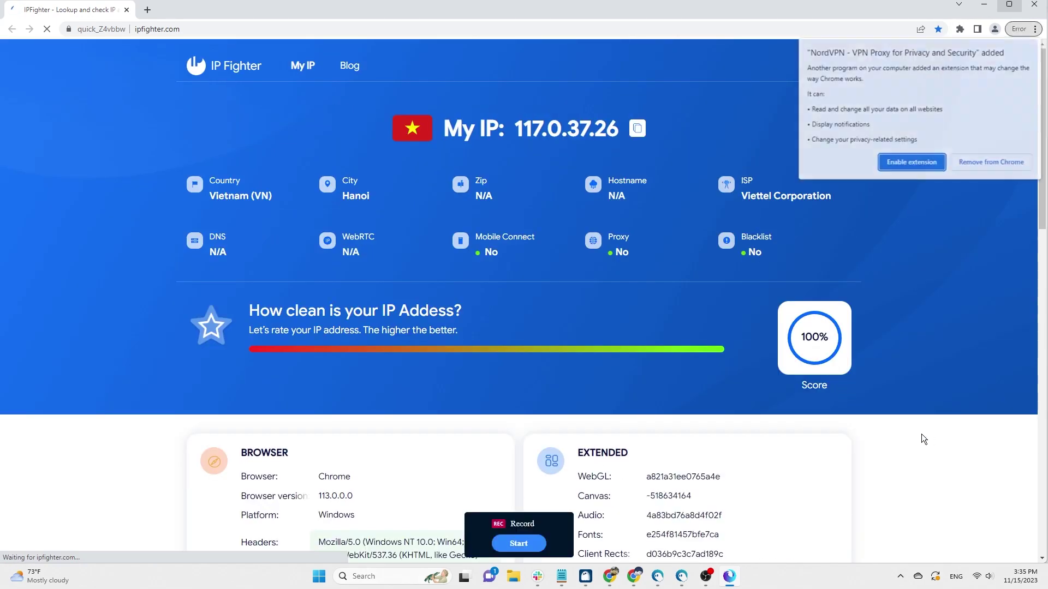
click(928, 163)
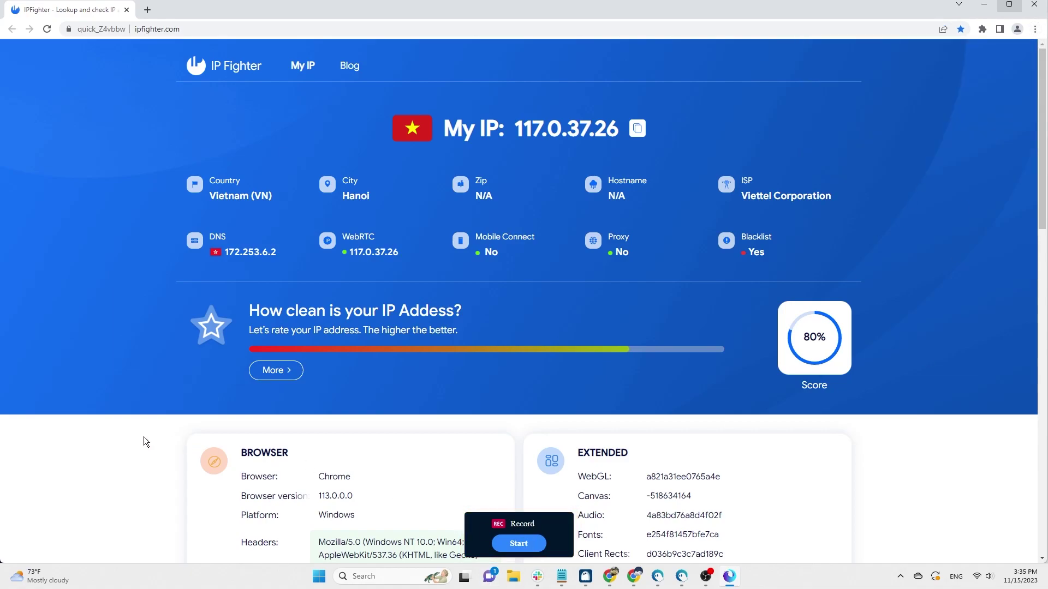
In a new tab, open google.com and search for 'hidemyacc'
click(146, 10)
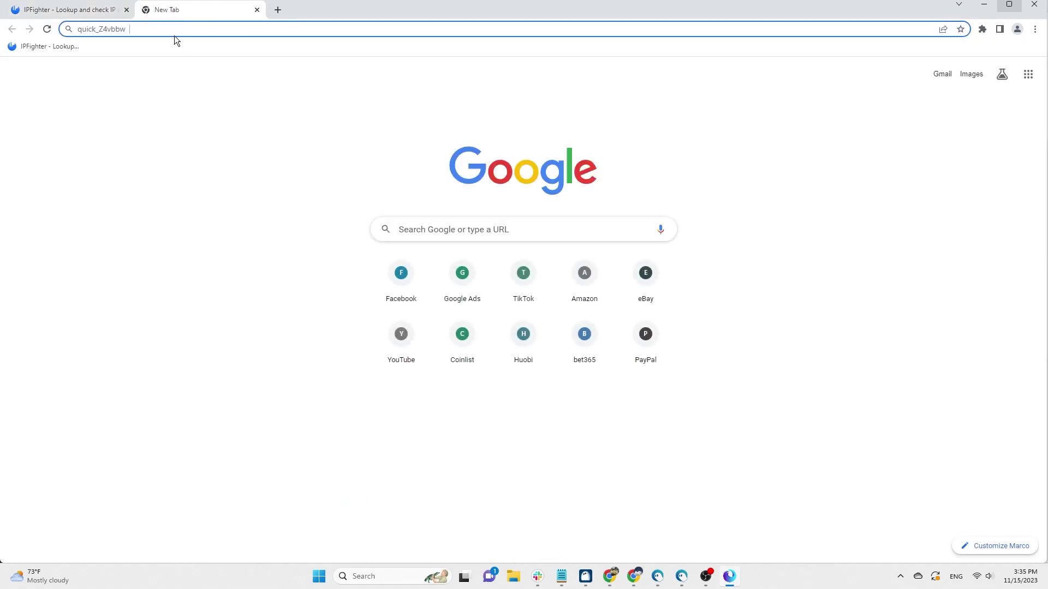
text(google.com)
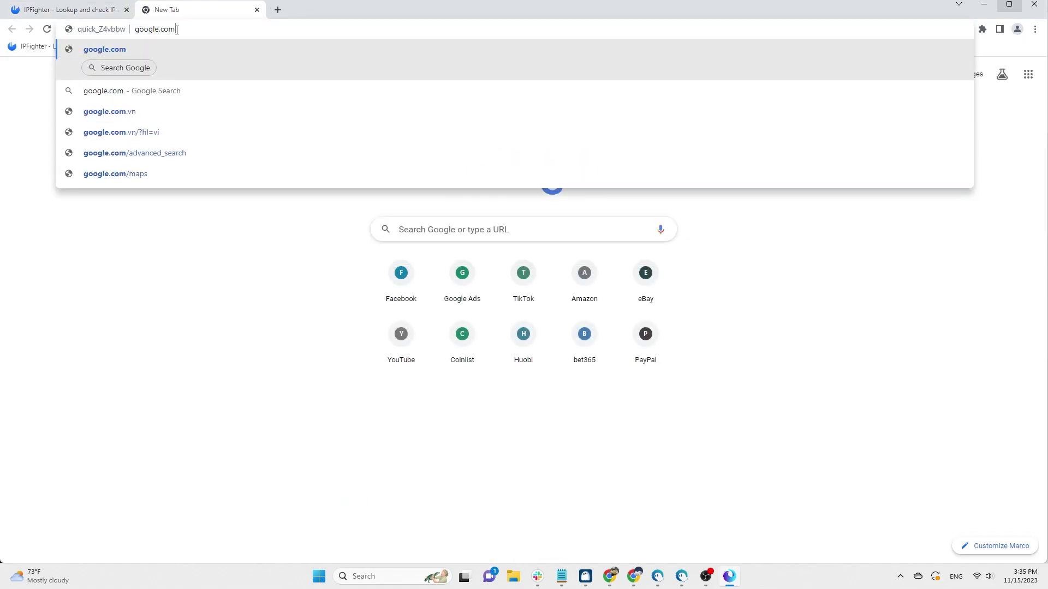
key(Return)
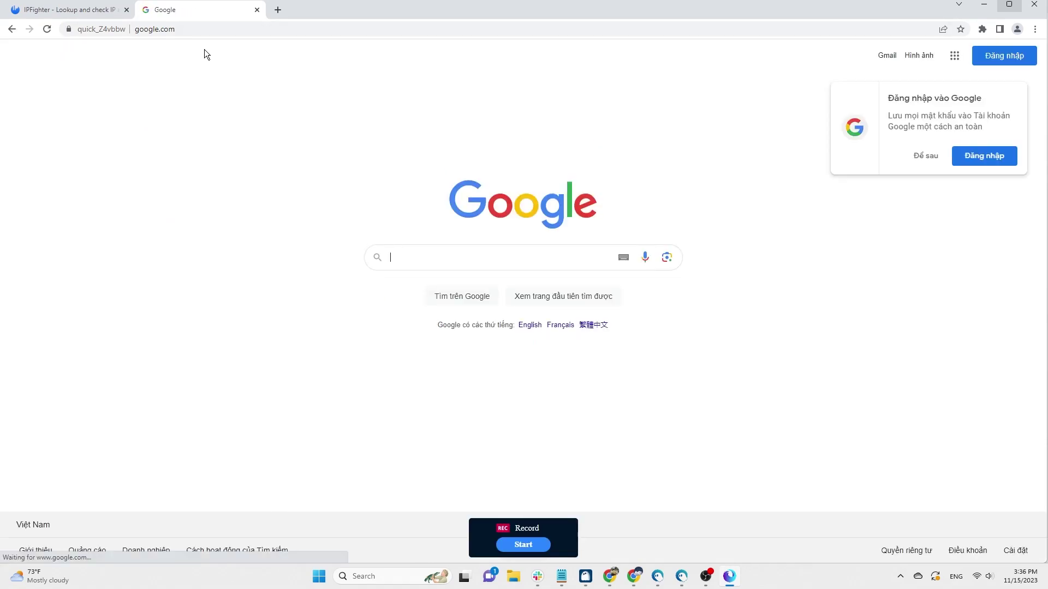
click(430, 260)
text(hide4)
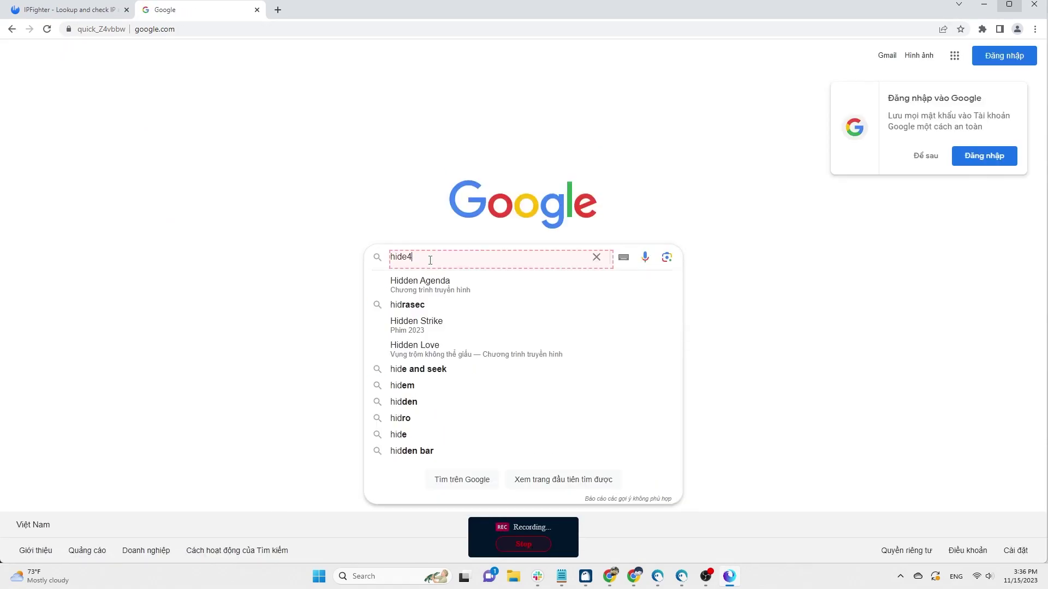
key(BackSpace)
text(myacc)
key(Return)
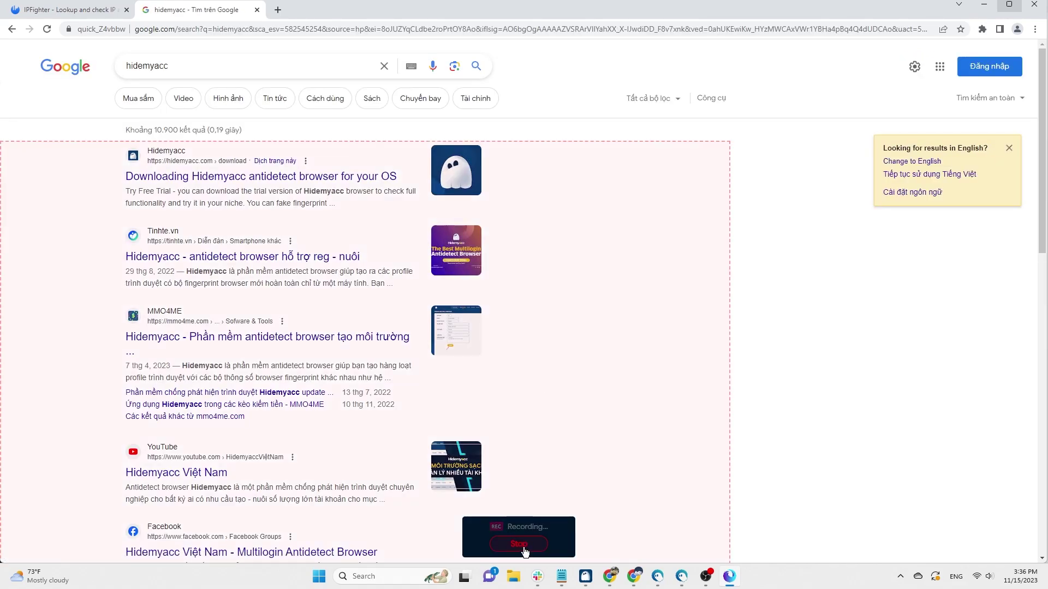
Stop the recording and save it as the google_search script
click(519, 545)
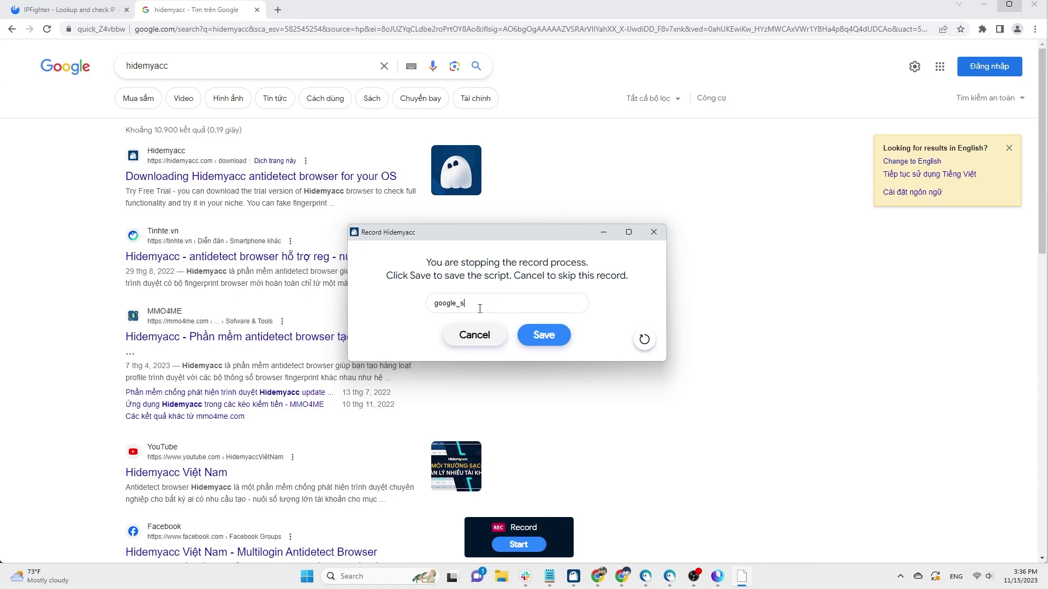
click(544, 335)
click(468, 318)
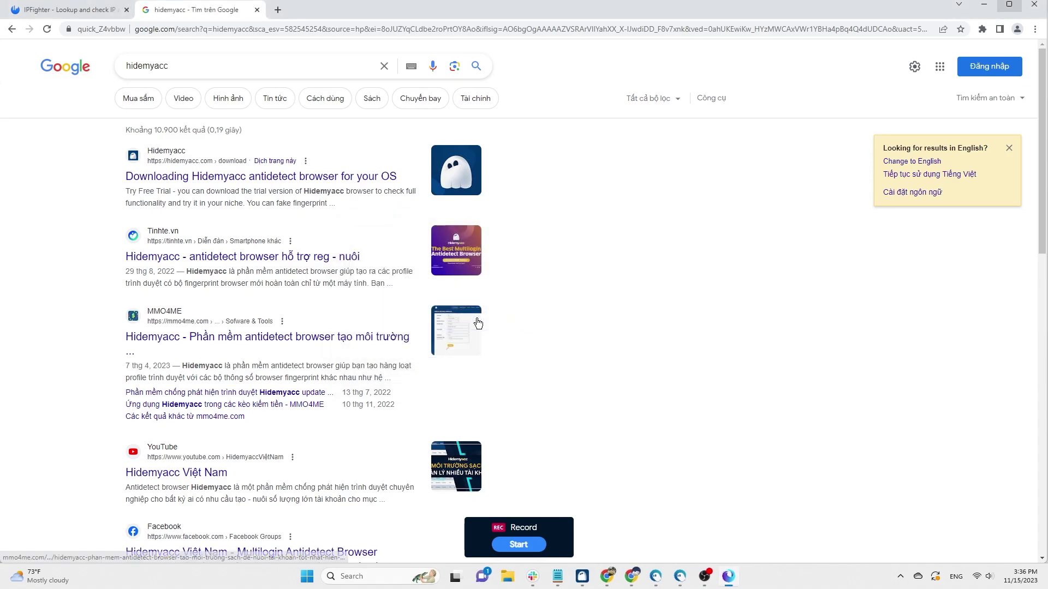
click(573, 576)
Open the google_search script in the flow editor and bring its step graph into view
click(1020, 175)
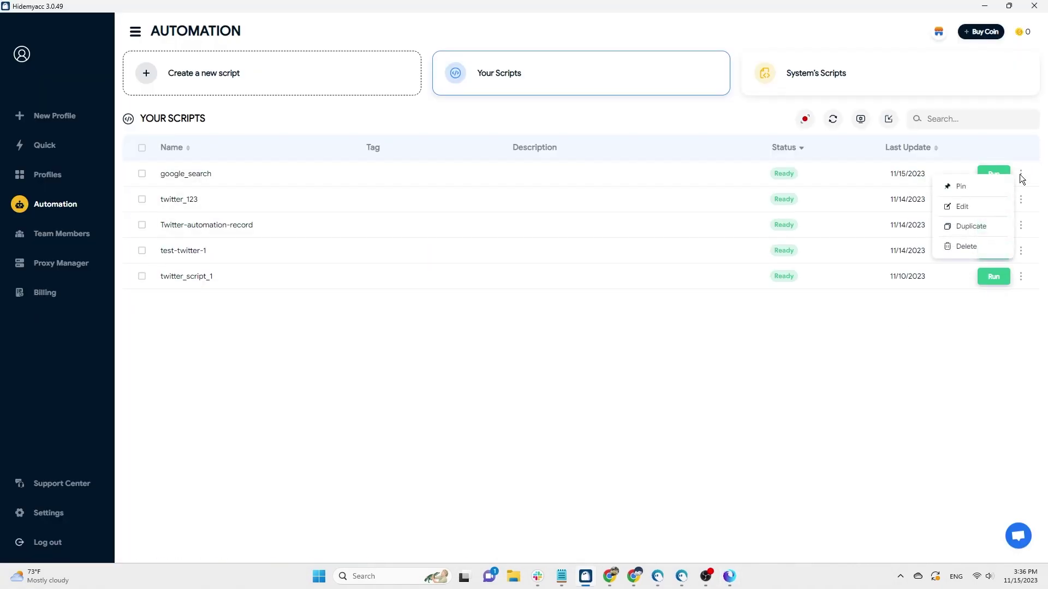
click(983, 211)
scroll(789, 369, up, 3)
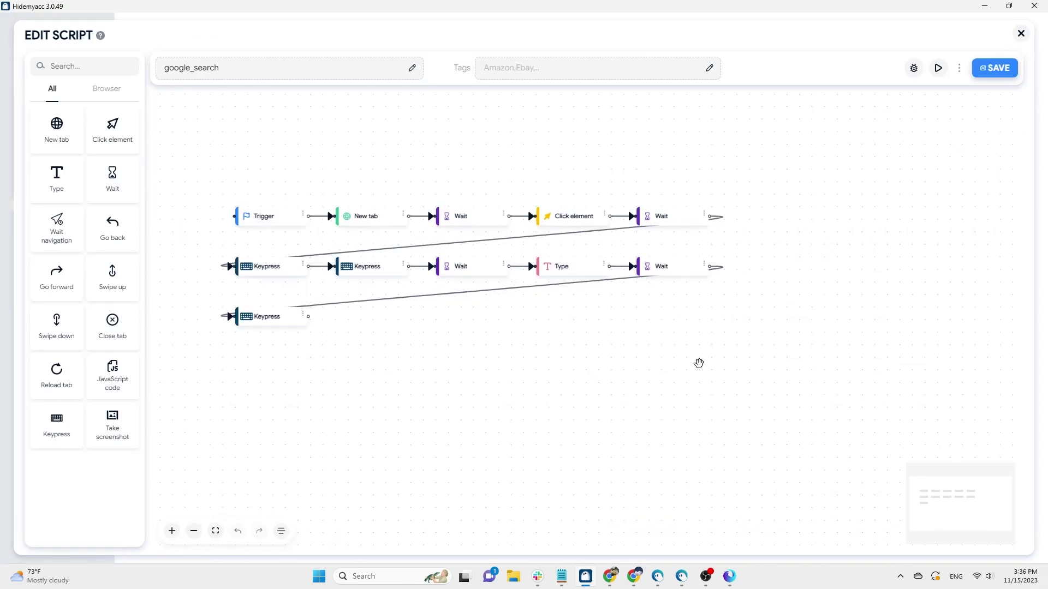
drag(700, 365, 757, 365)
scroll(757, 365, up, 2)
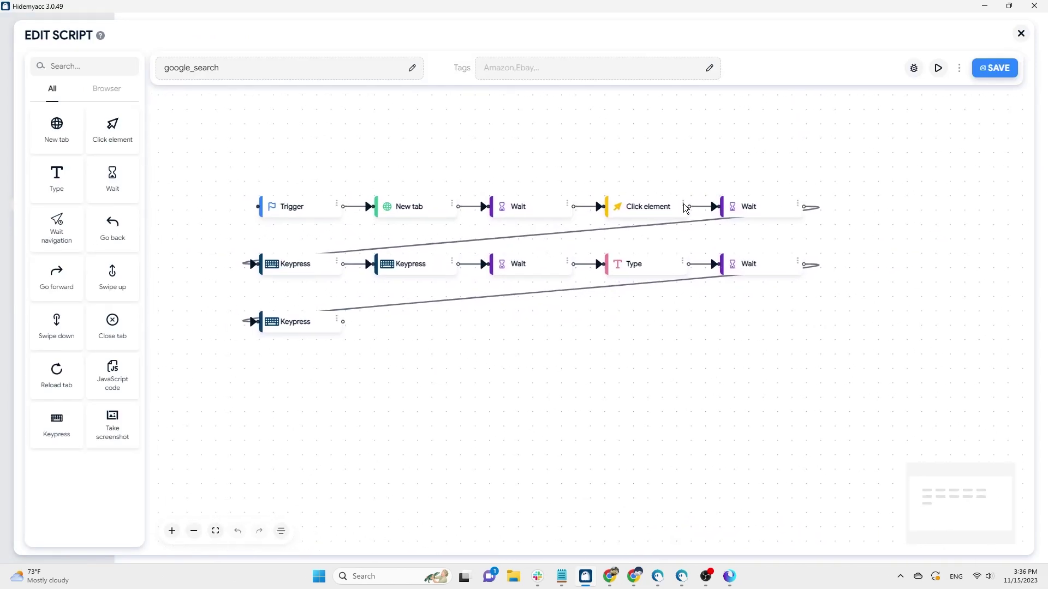
Inspect the Click element and Type steps' settings, then close the editor
click(663, 166)
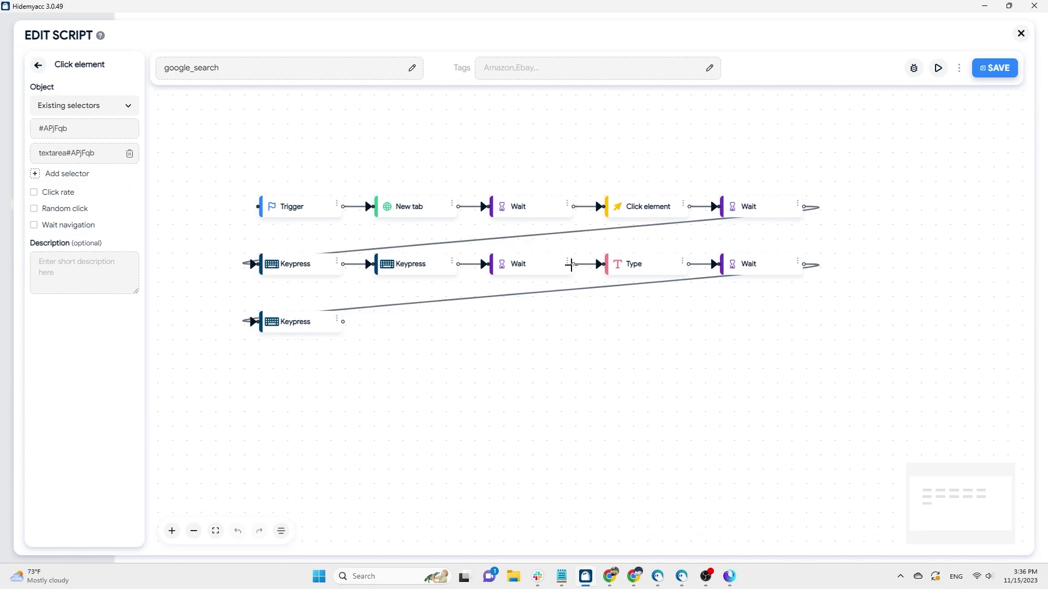
click(672, 226)
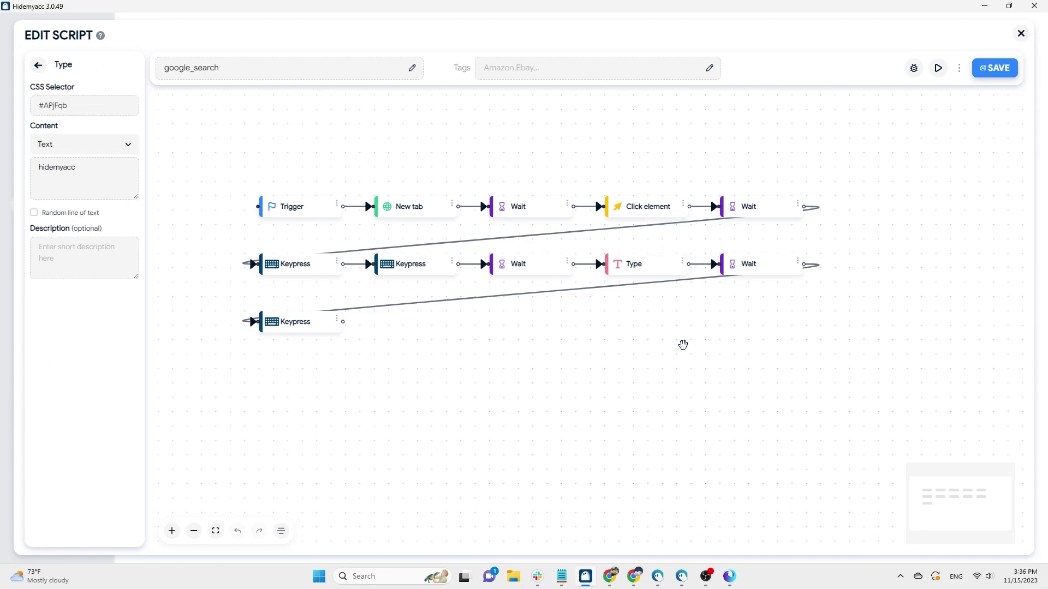
click(1019, 34)
click(736, 578)
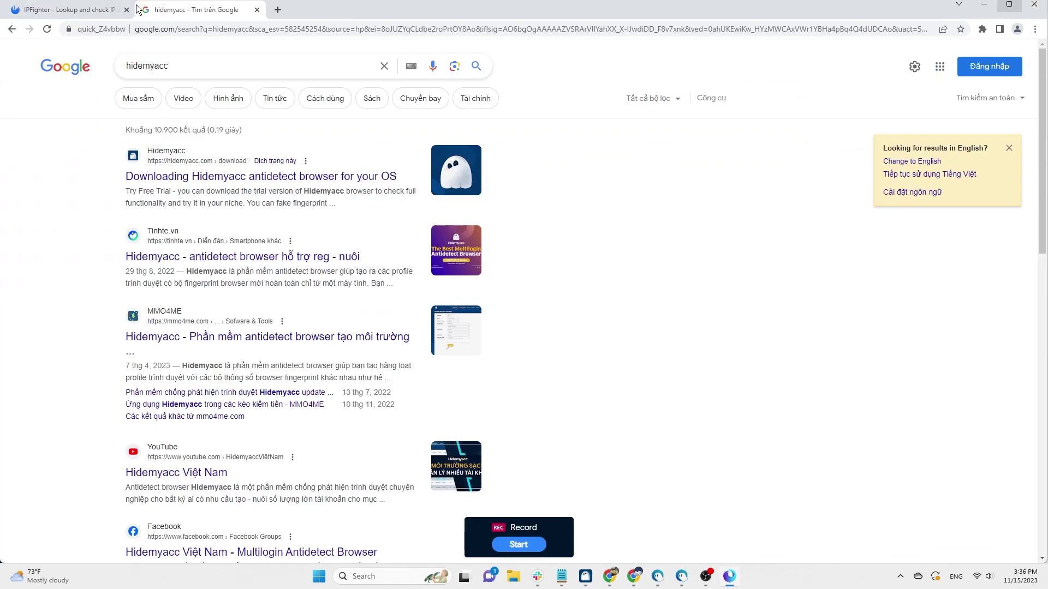
From the IP Fighter tab, record opening and closing a blank tab, then discard the recording unsaved
click(93, 12)
click(521, 547)
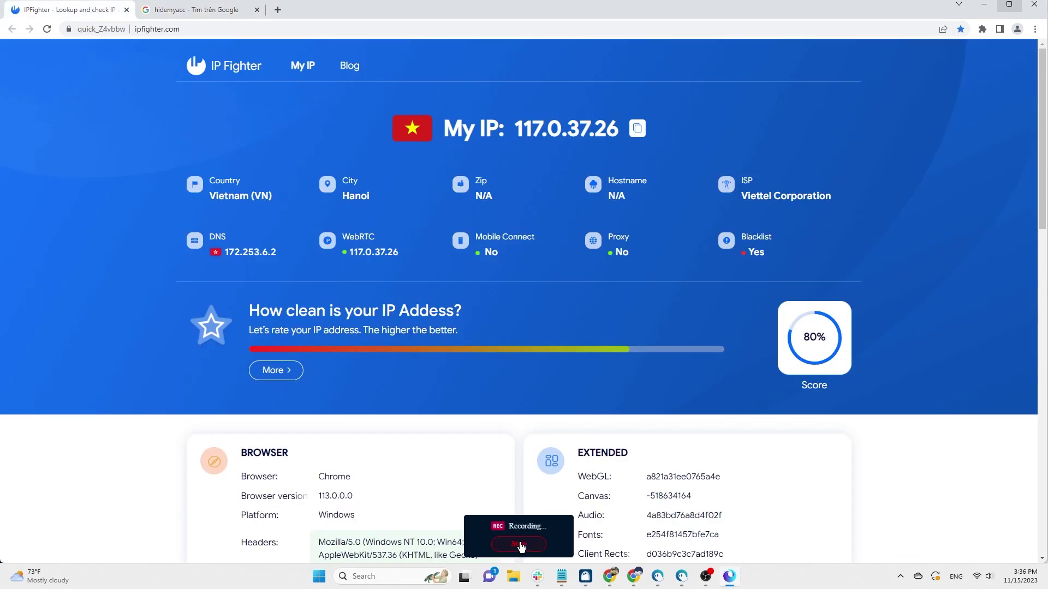
click(278, 9)
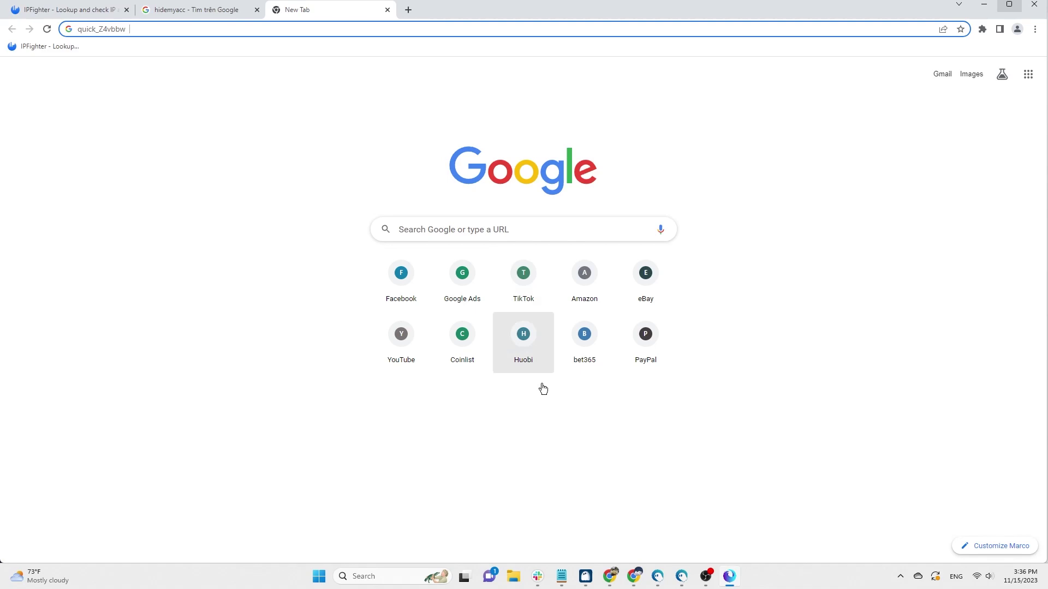
click(61, 14)
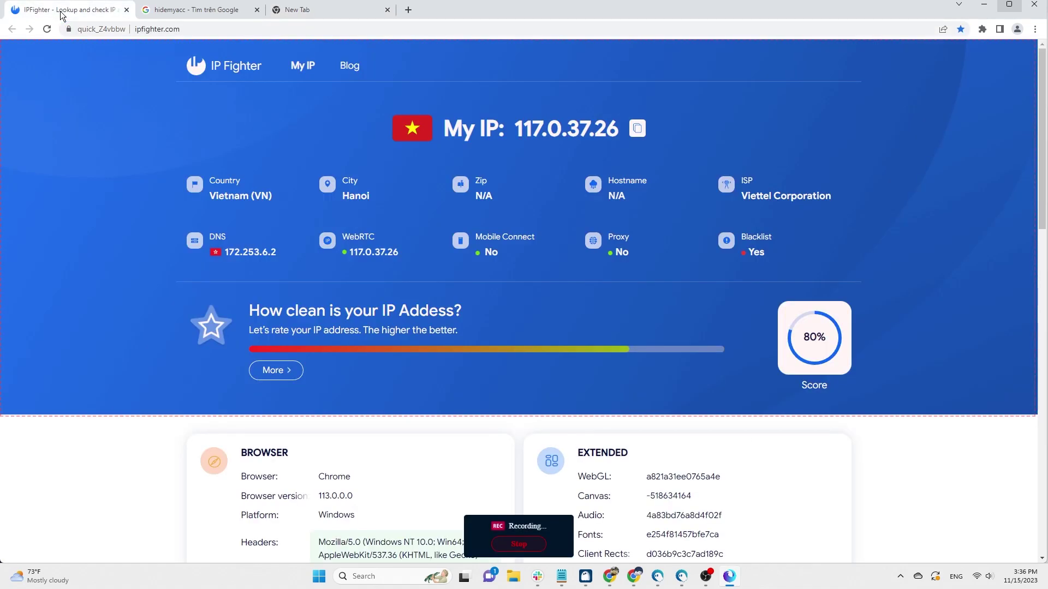
click(388, 10)
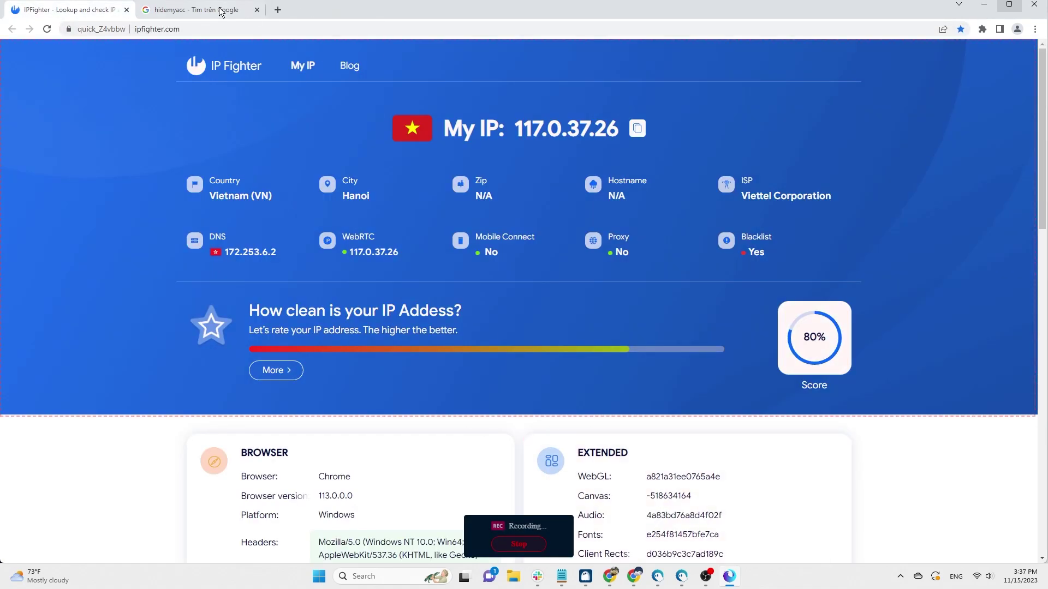
click(533, 544)
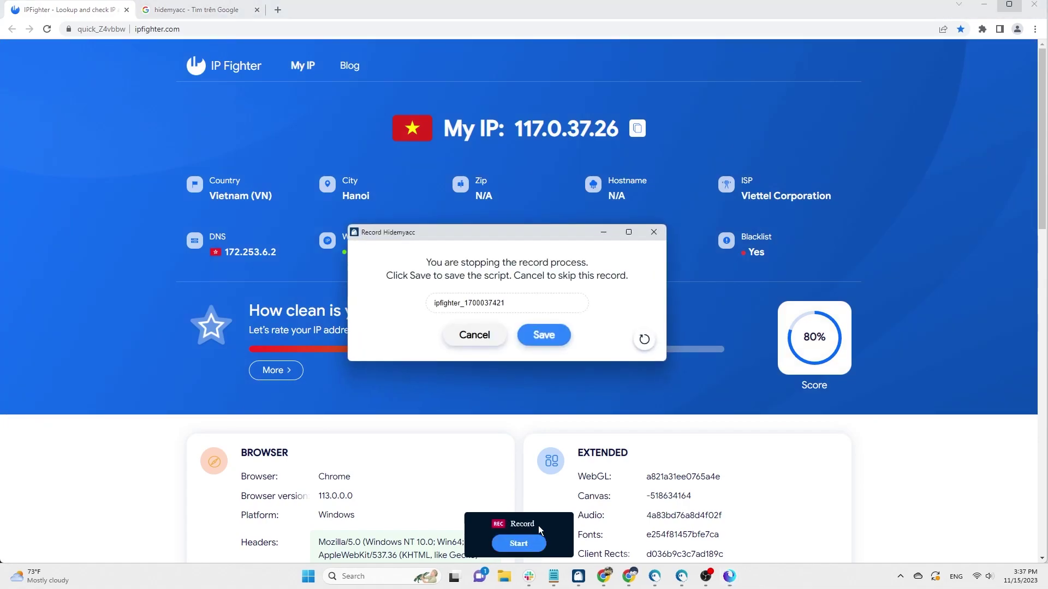
click(483, 340)
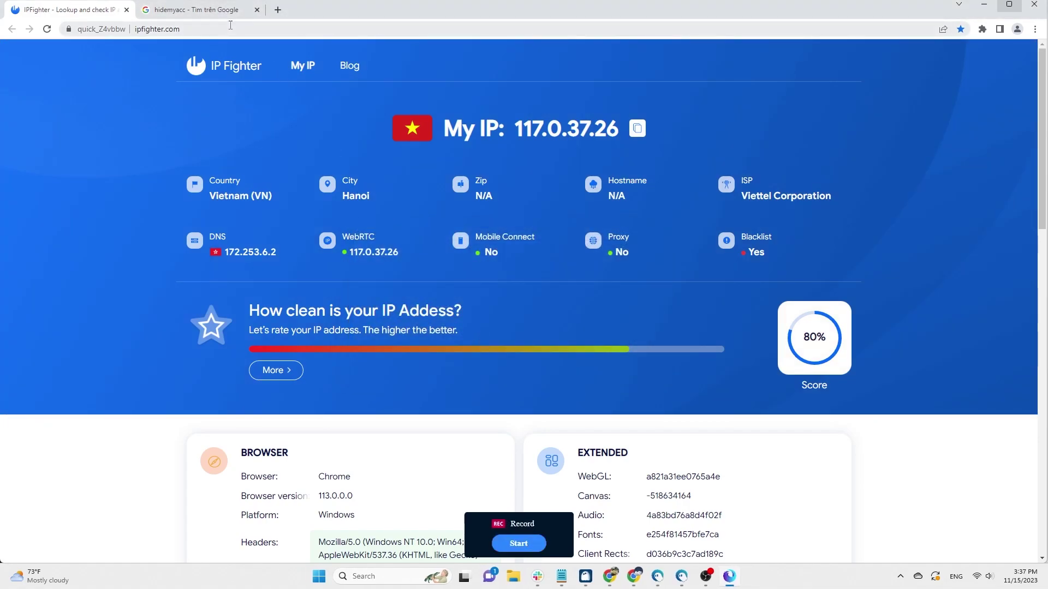
Search for 'twitter' from the address bar of the hidemyacc results tab
click(216, 11)
click(229, 34)
text(tww)
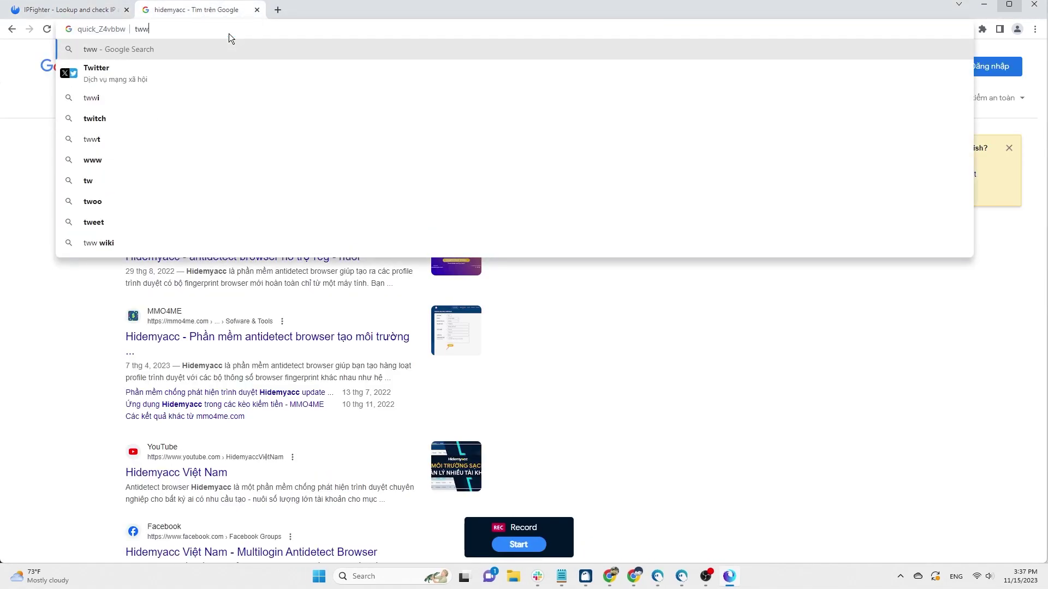
key(BackSpace)
text(it)
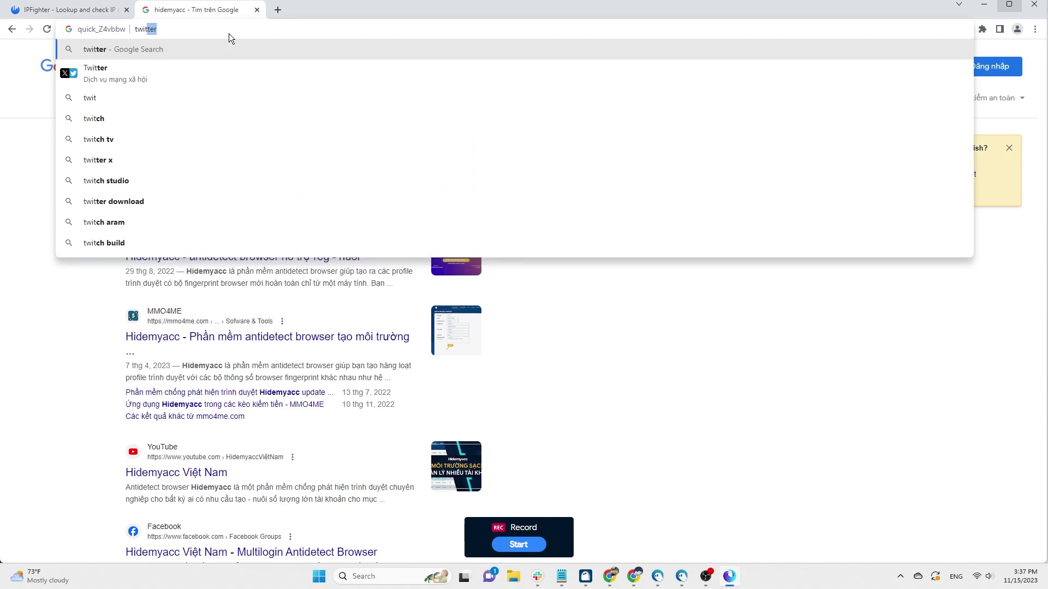
key(Return)
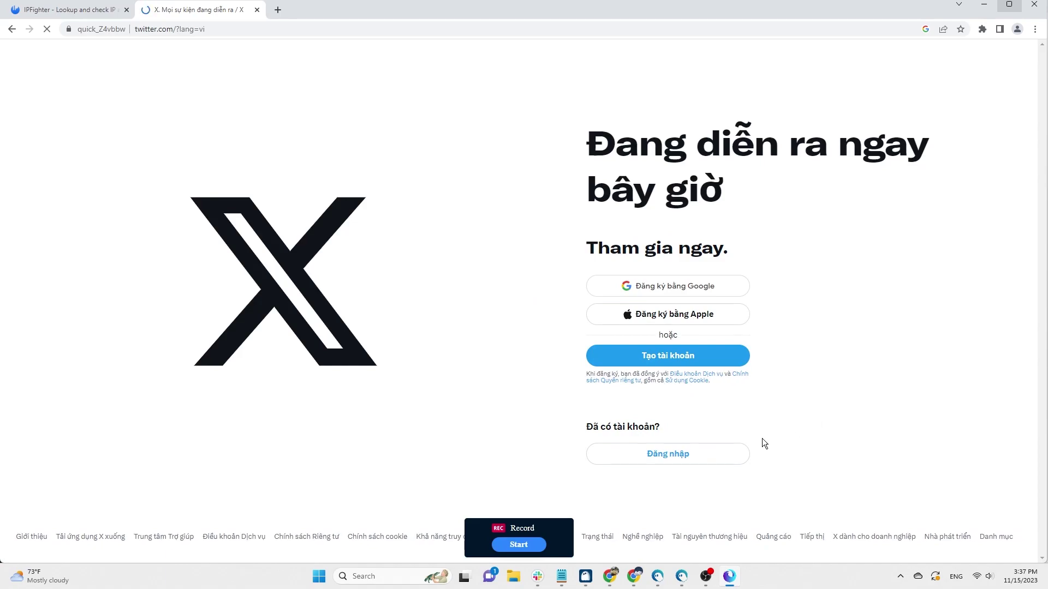
Sign in to X with the account username and password, passing the username check
click(730, 455)
click(472, 301)
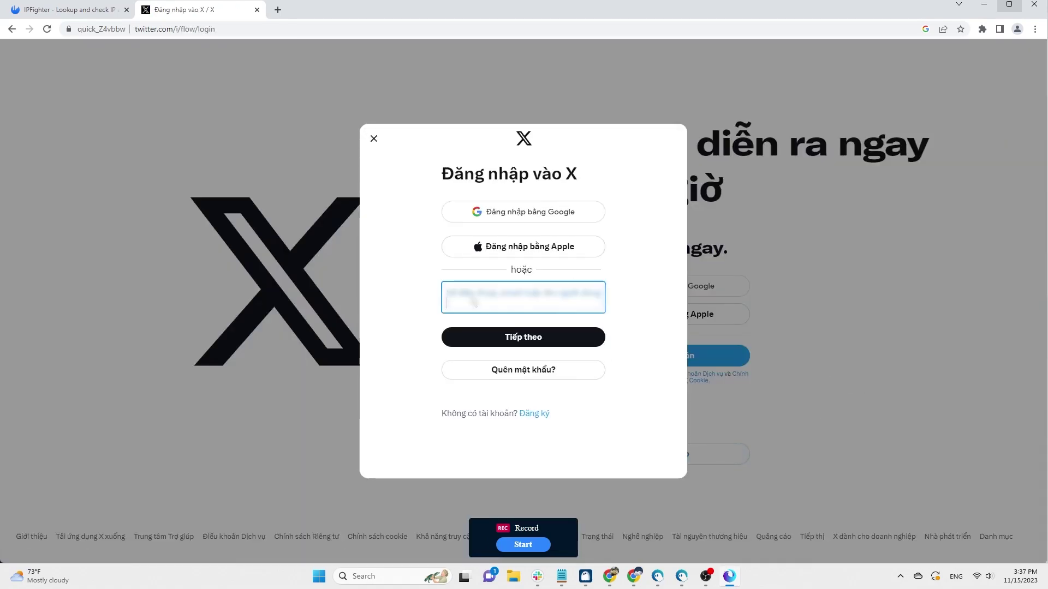
text(admin)
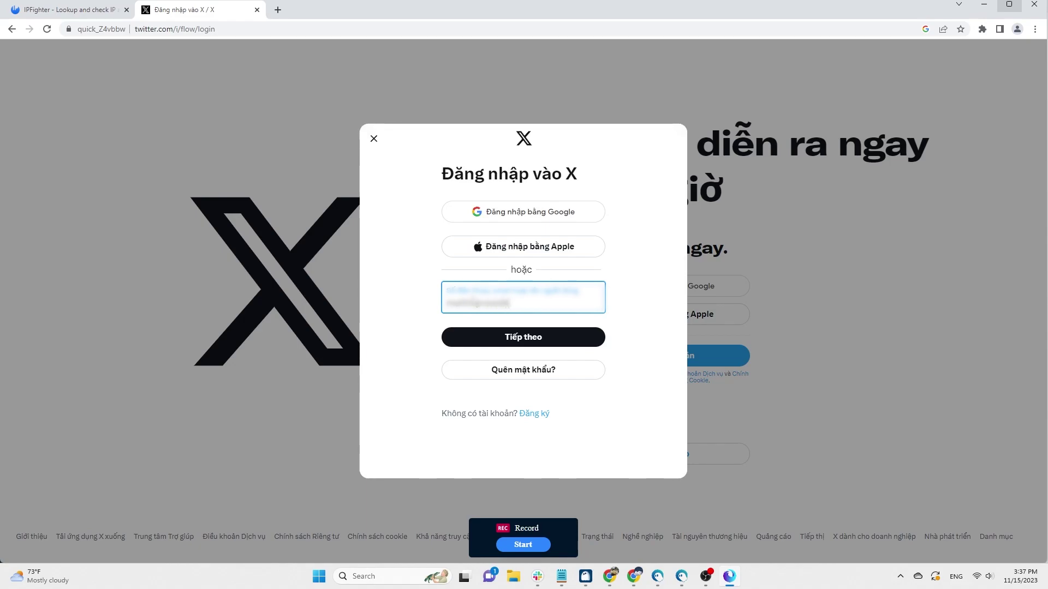
key(Return)
text(admin)
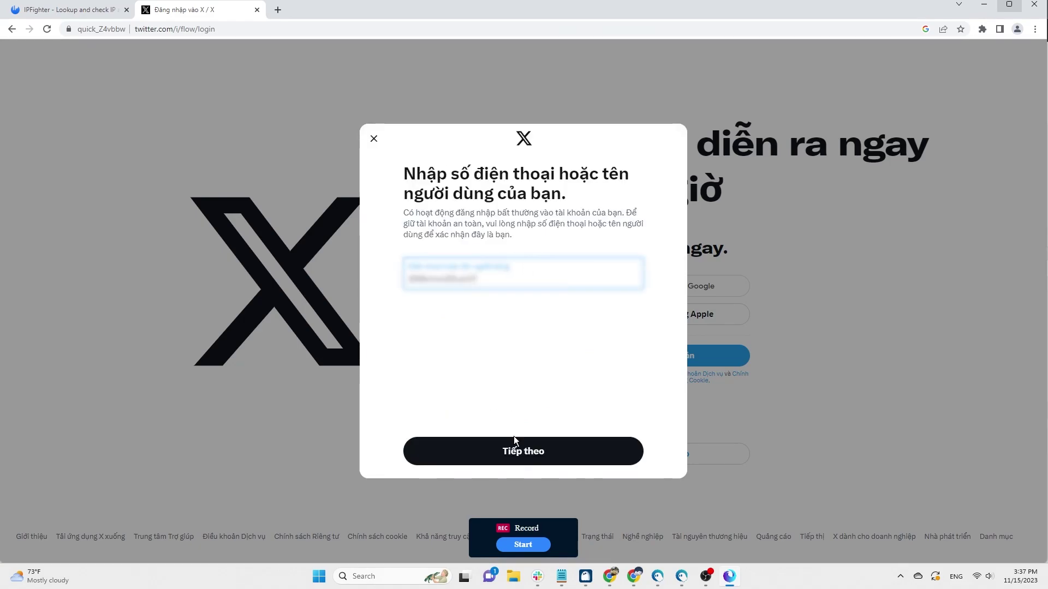
click(516, 440)
text(12345678)
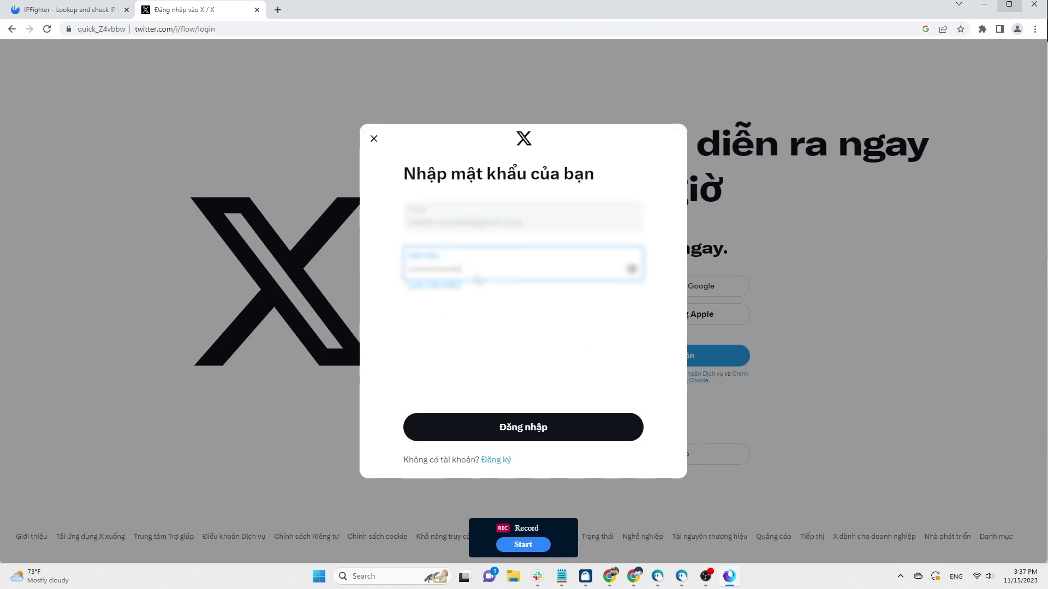
key(Return)
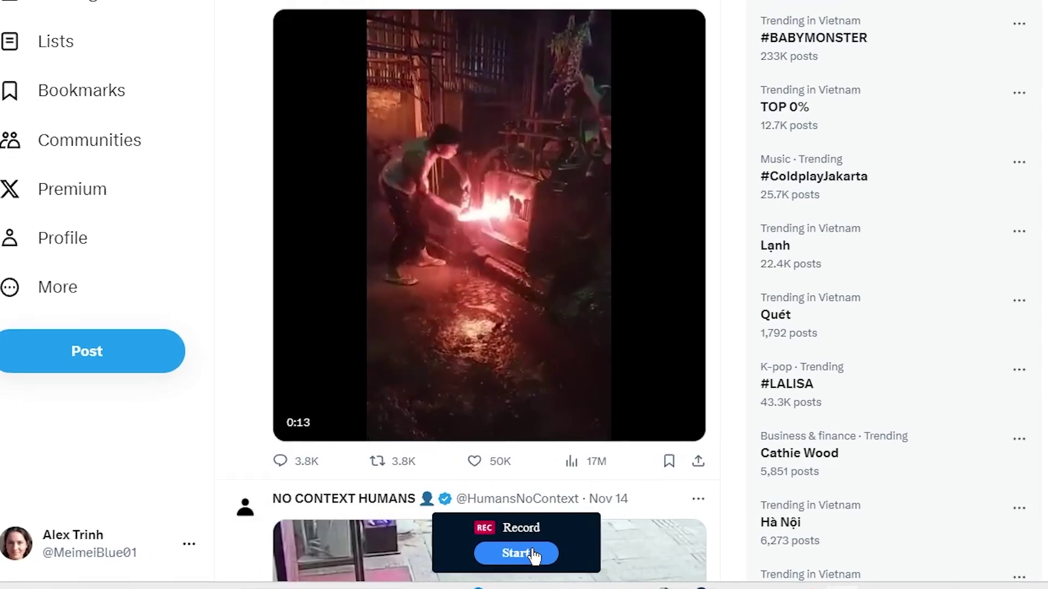
Start recording and scroll the For you feed down to the Crazy Clips video
click(534, 555)
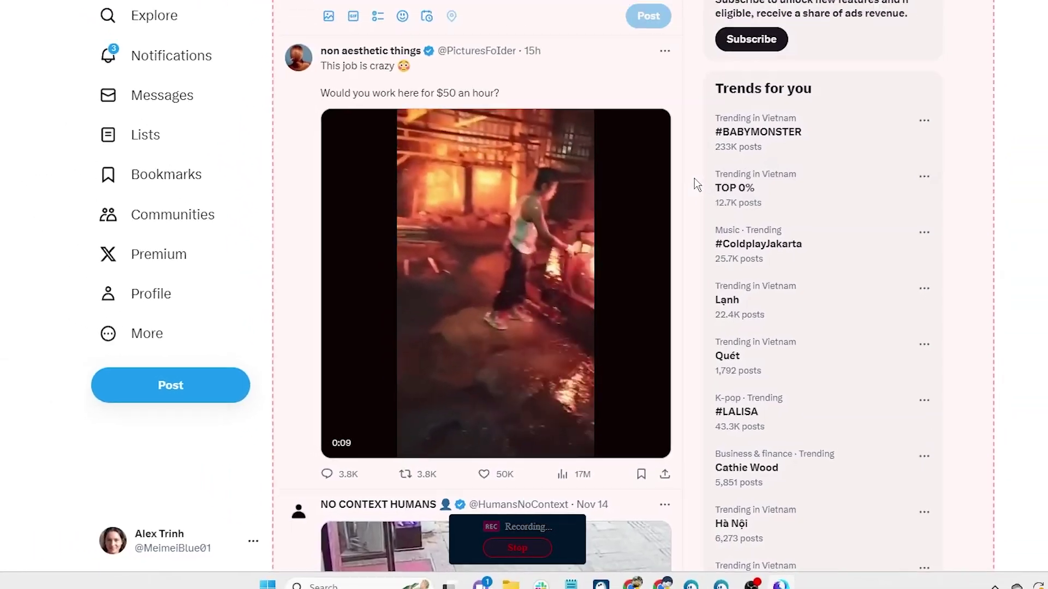
scroll(660, 248, down, 5)
scroll(659, 248, down, 1)
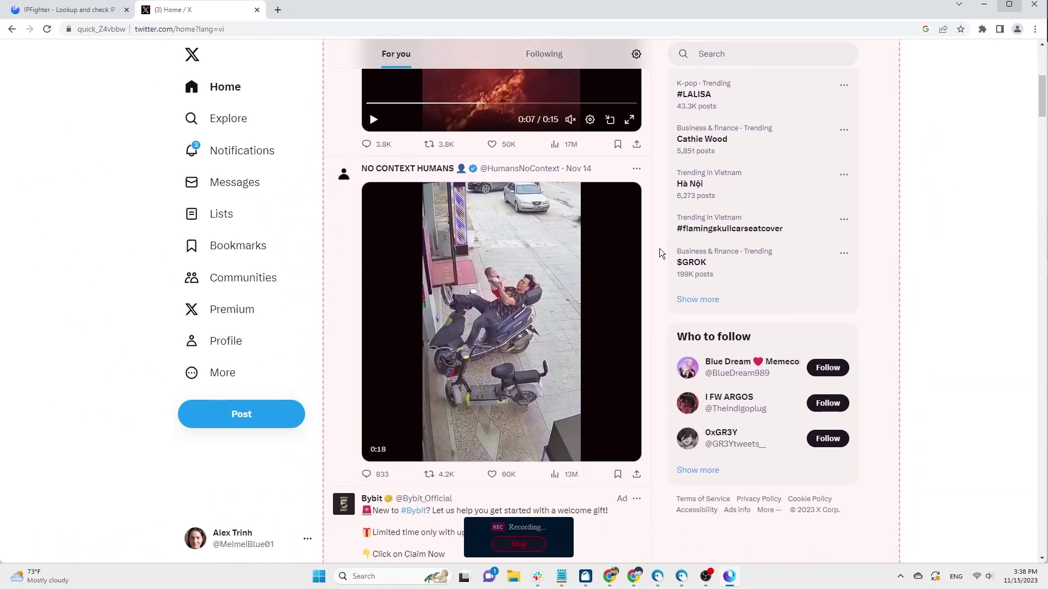
scroll(659, 248, down, 3)
scroll(659, 248, down, 6)
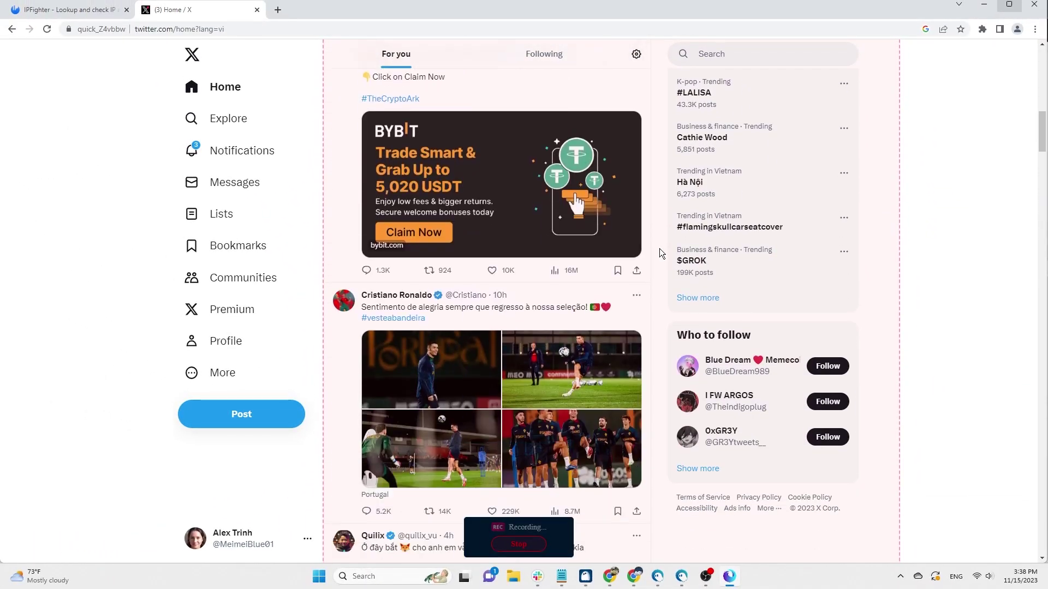
scroll(659, 247, down, 6)
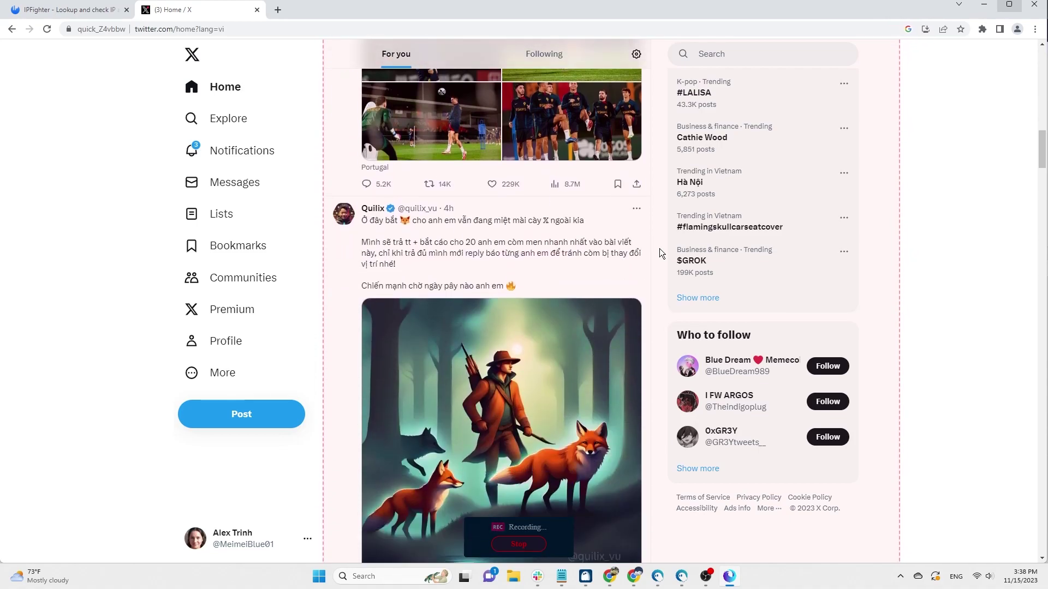
scroll(659, 248, down, 7)
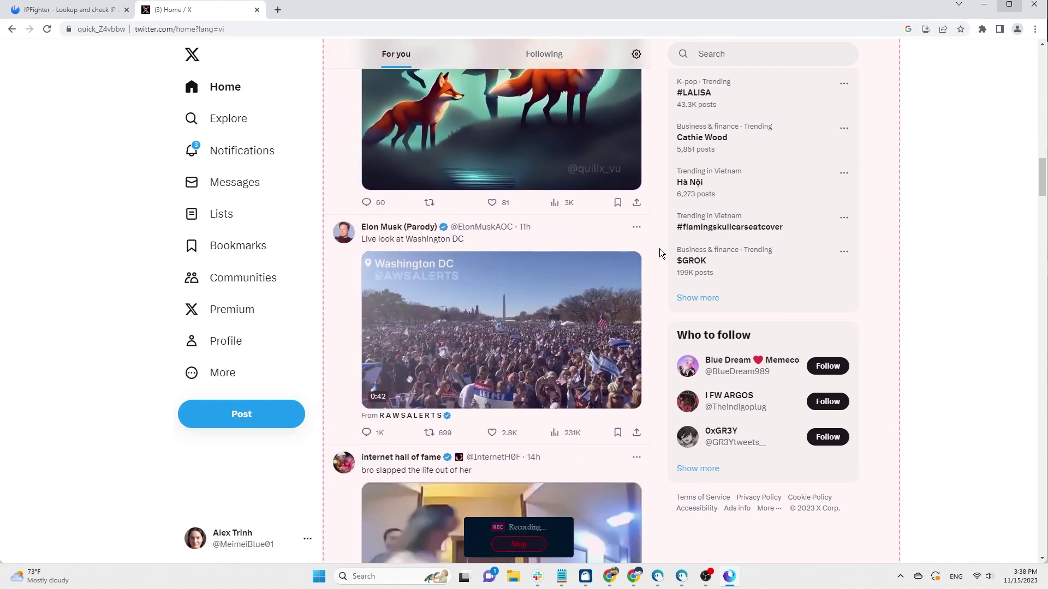
scroll(659, 248, down, 5)
scroll(659, 248, down, 5)
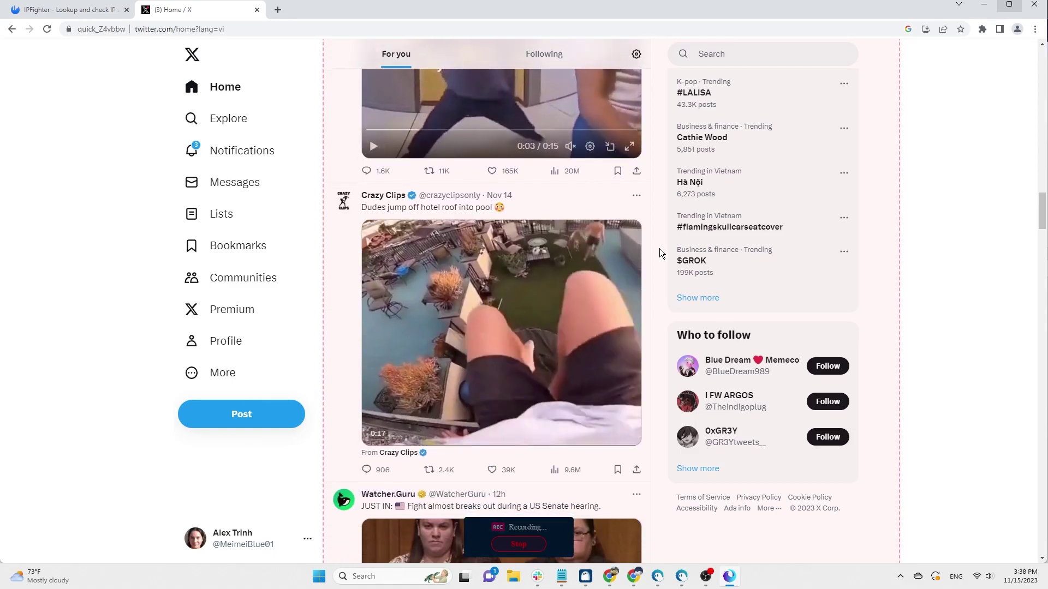
scroll(659, 248, down, 1)
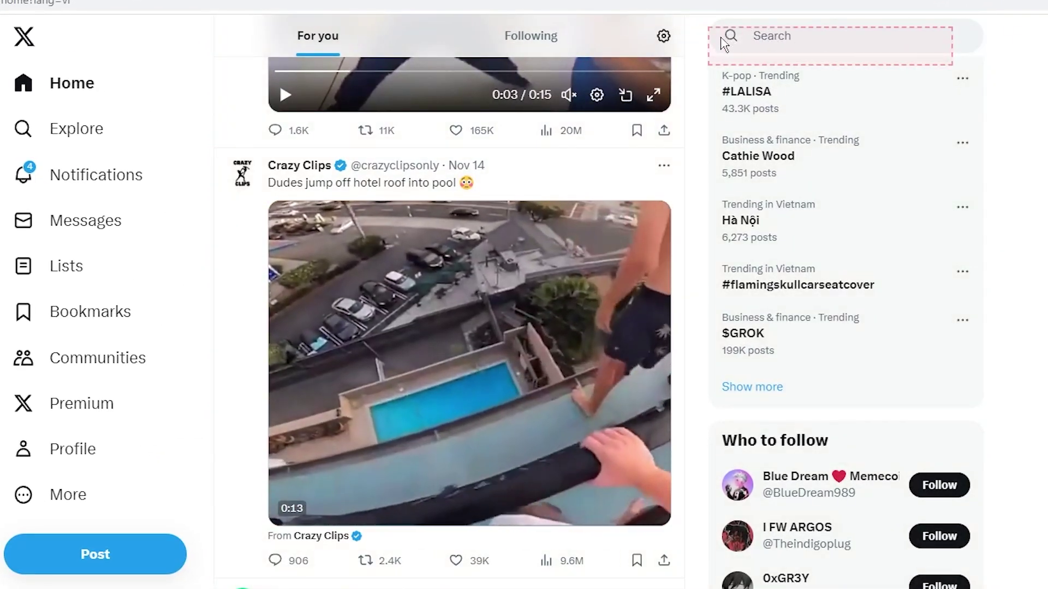
click(792, 36)
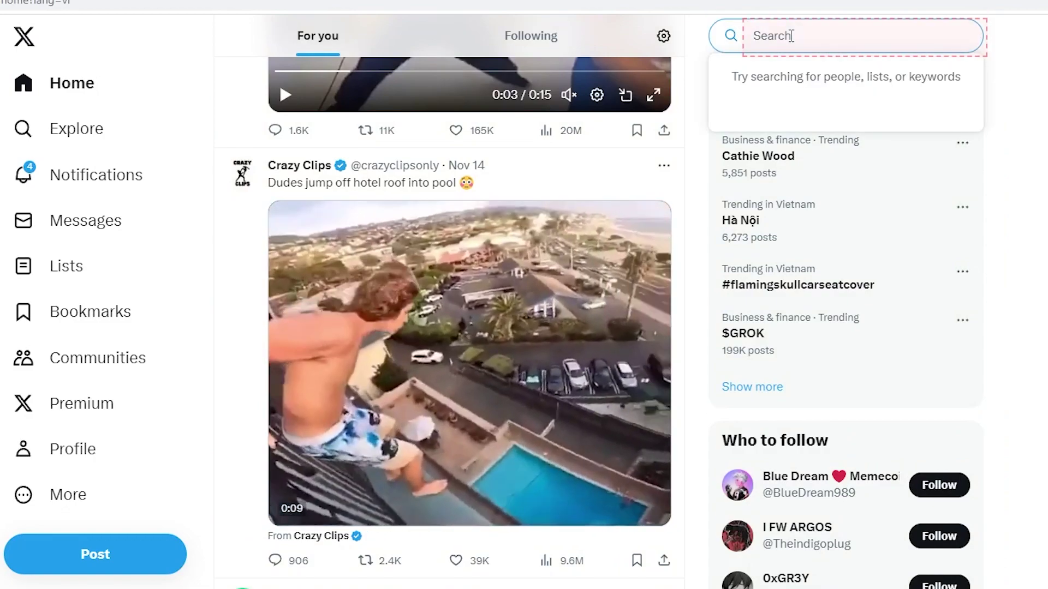
text(@hid)
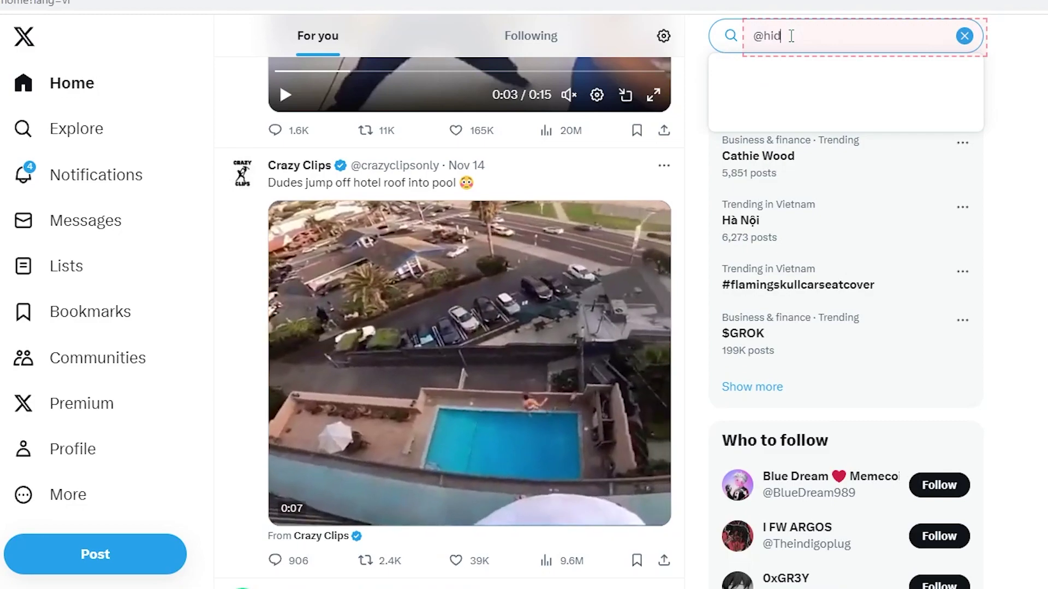
text(emyacc)
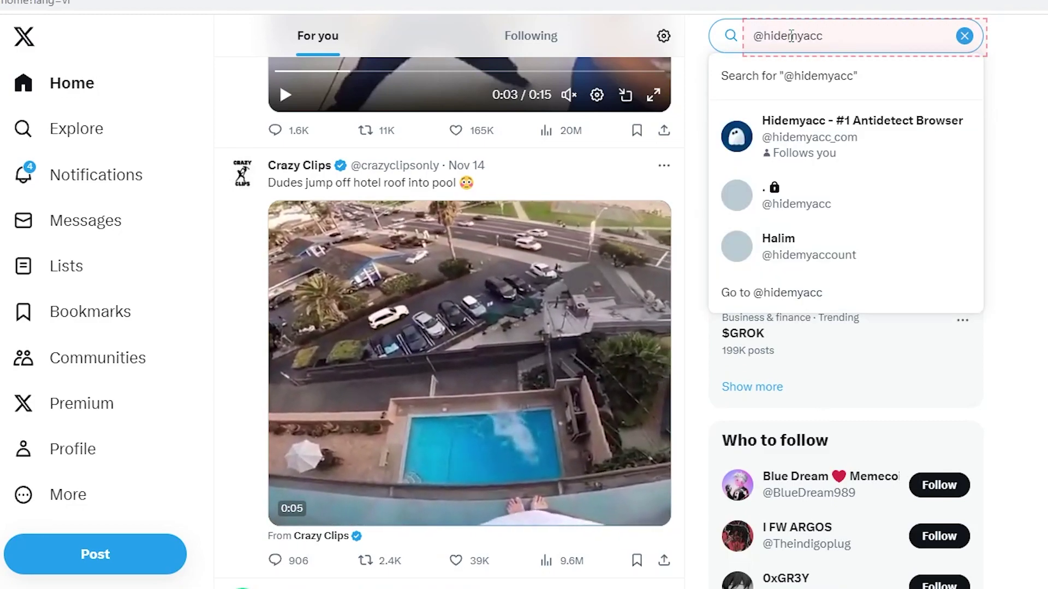
text(_com)
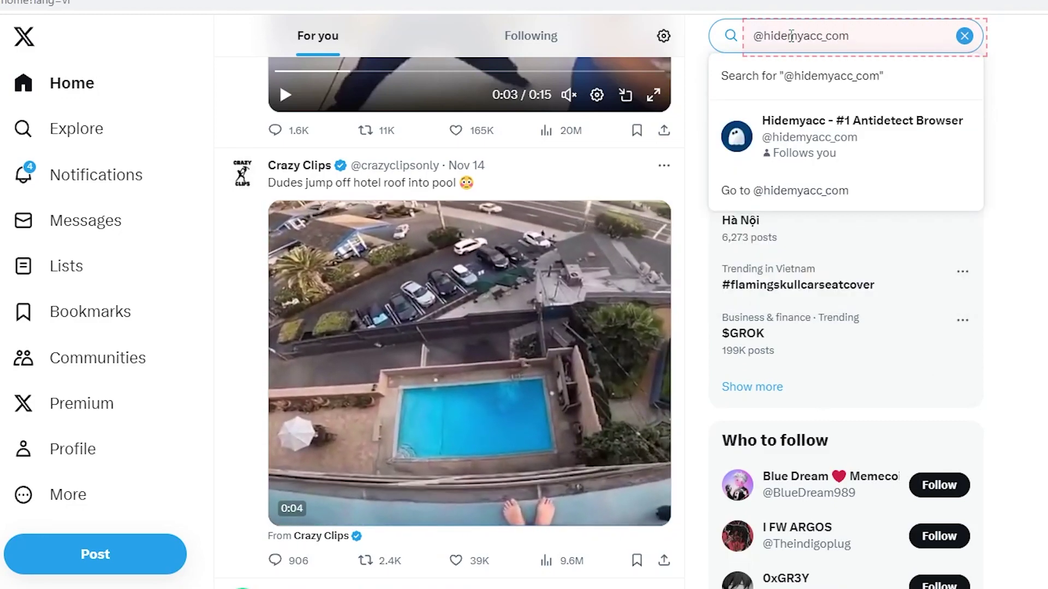
key(Return)
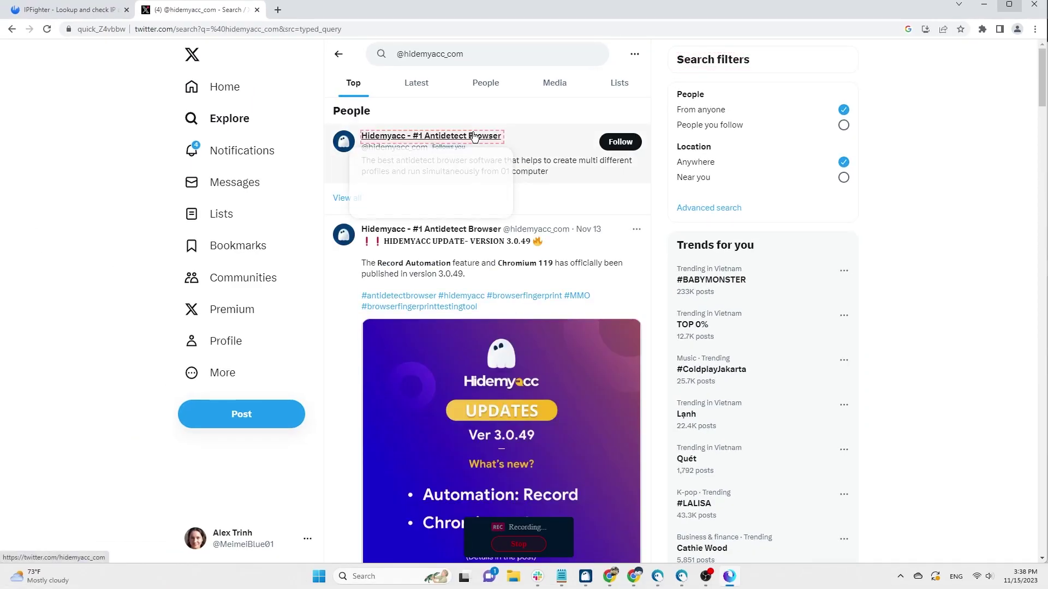
click(475, 137)
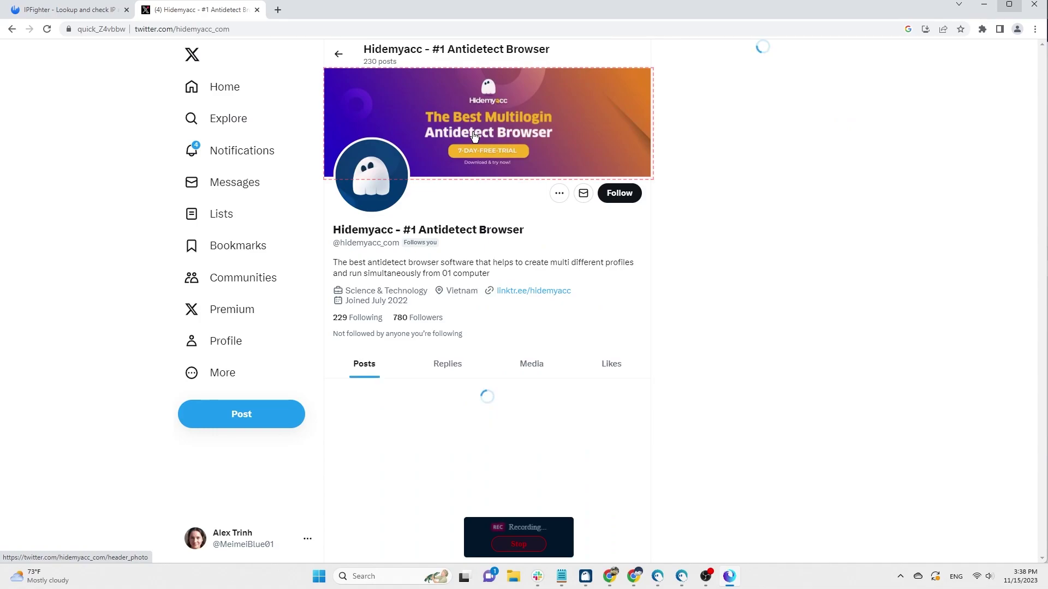
click(645, 235)
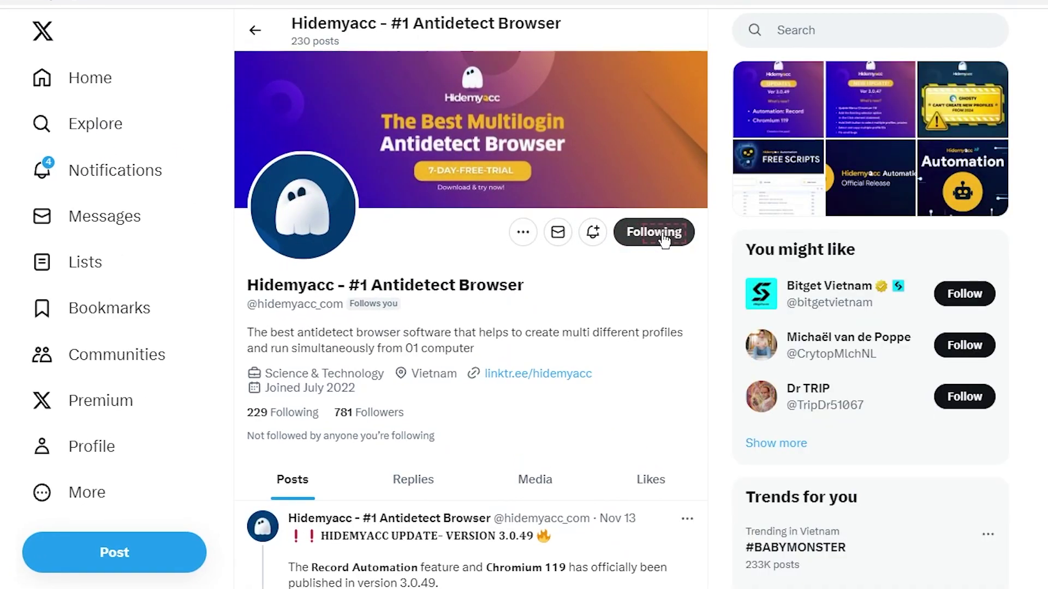
Scroll the Hidemyacc profile timeline and like the Nov 7 and Nov 2 posts
scroll(701, 277, down, 10)
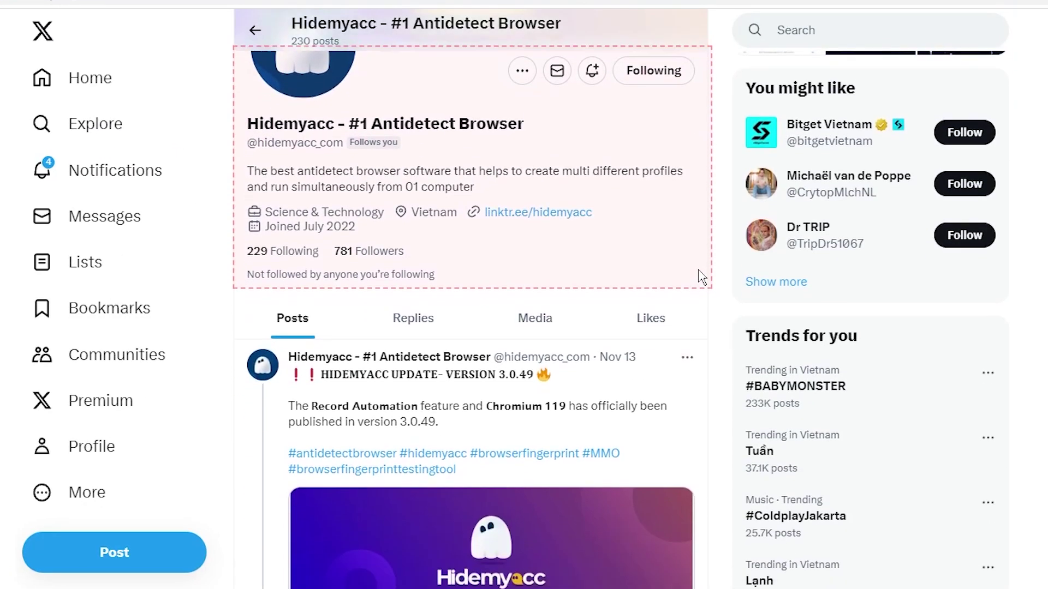
scroll(701, 277, down, 6)
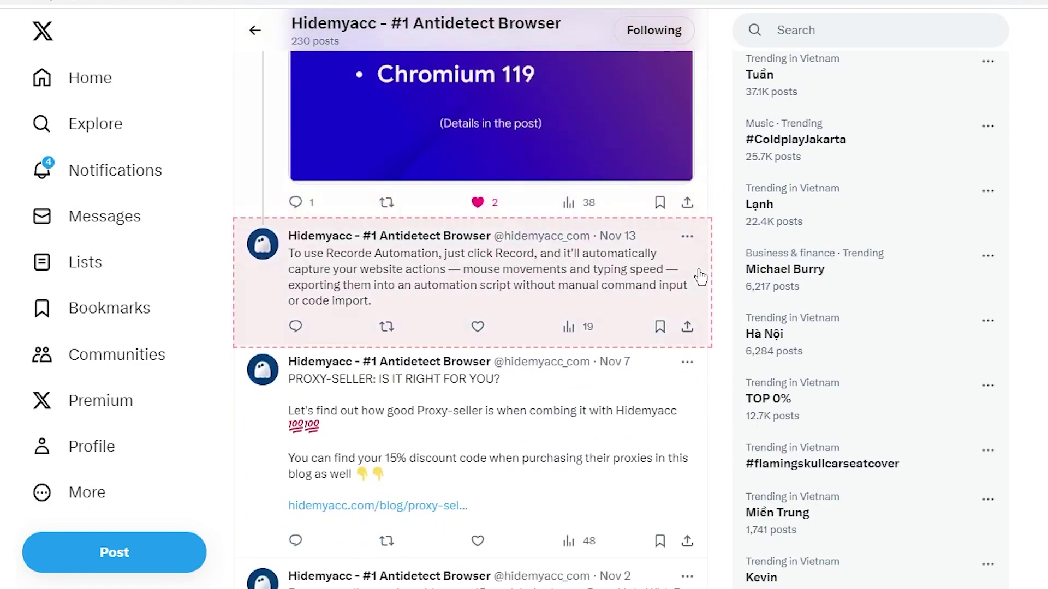
scroll(704, 273, down, 3)
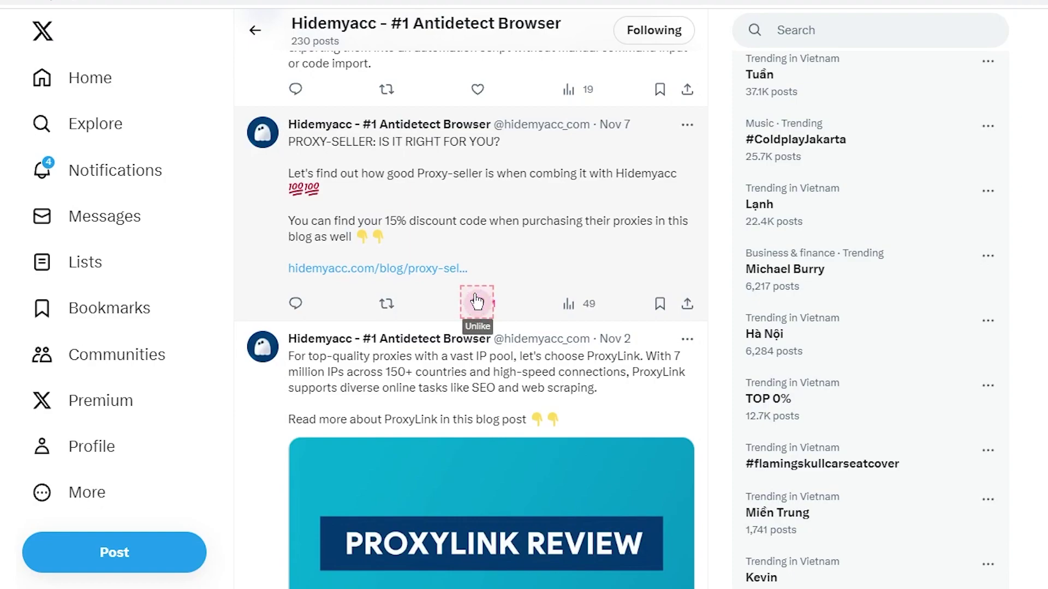
scroll(711, 277, down, 6)
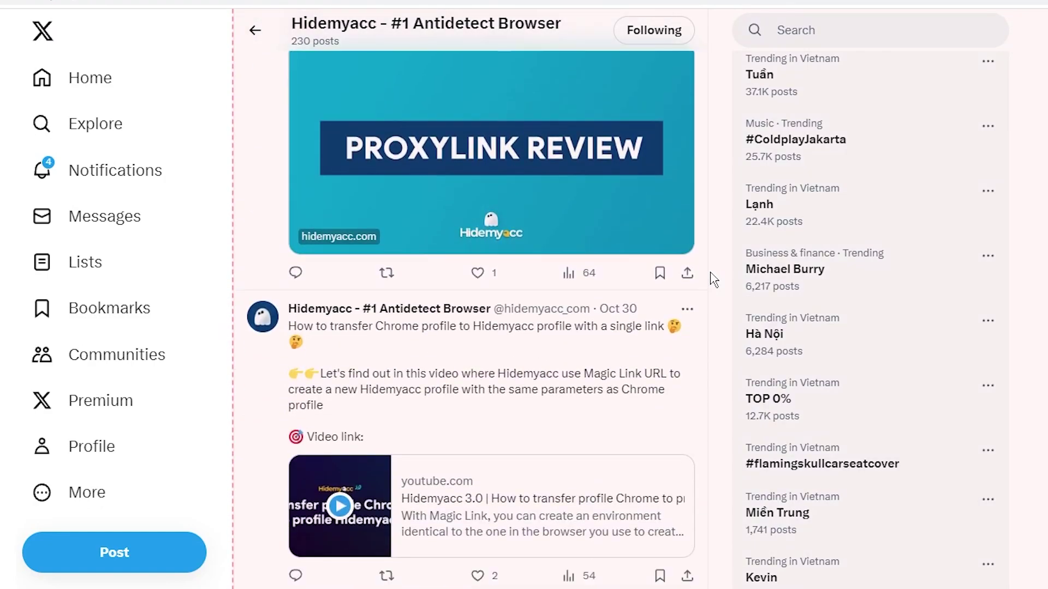
scroll(711, 277, up, 3)
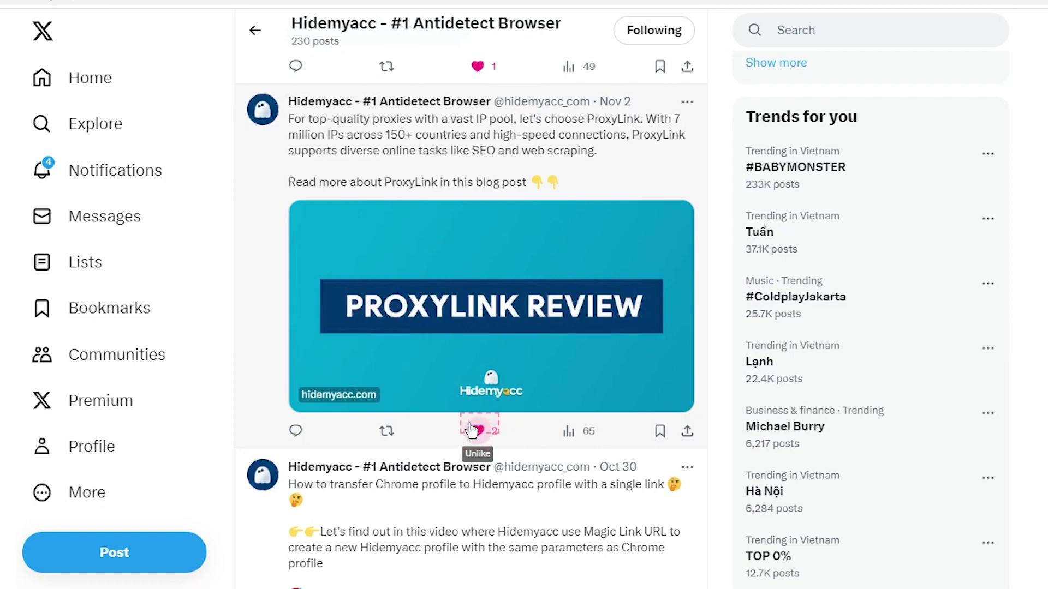
scroll(692, 382, down, 10)
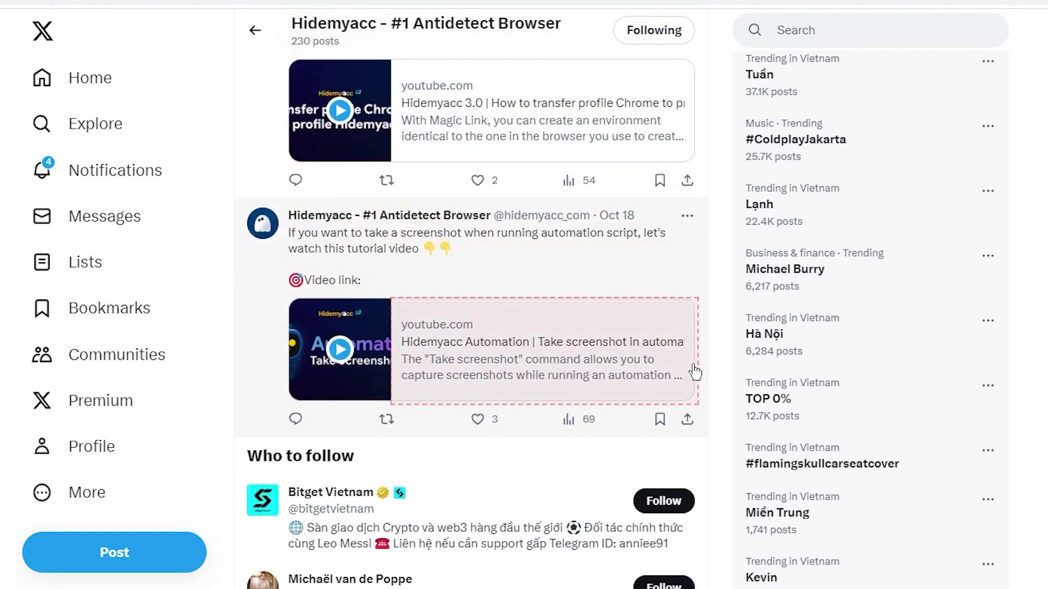
scroll(711, 359, down, 3)
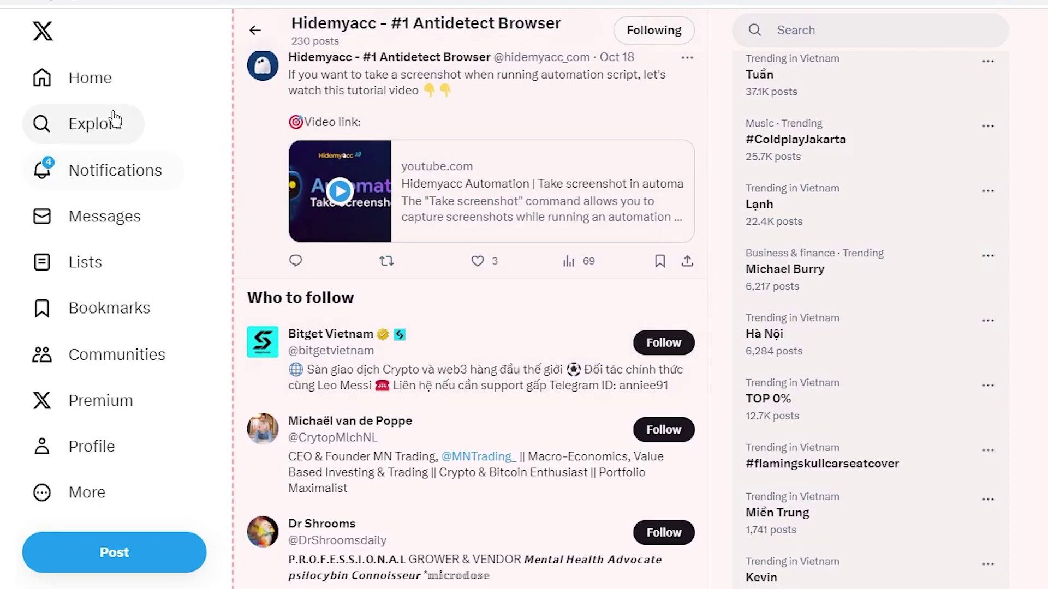
Go back to Home and scroll down through the For you feed
click(86, 79)
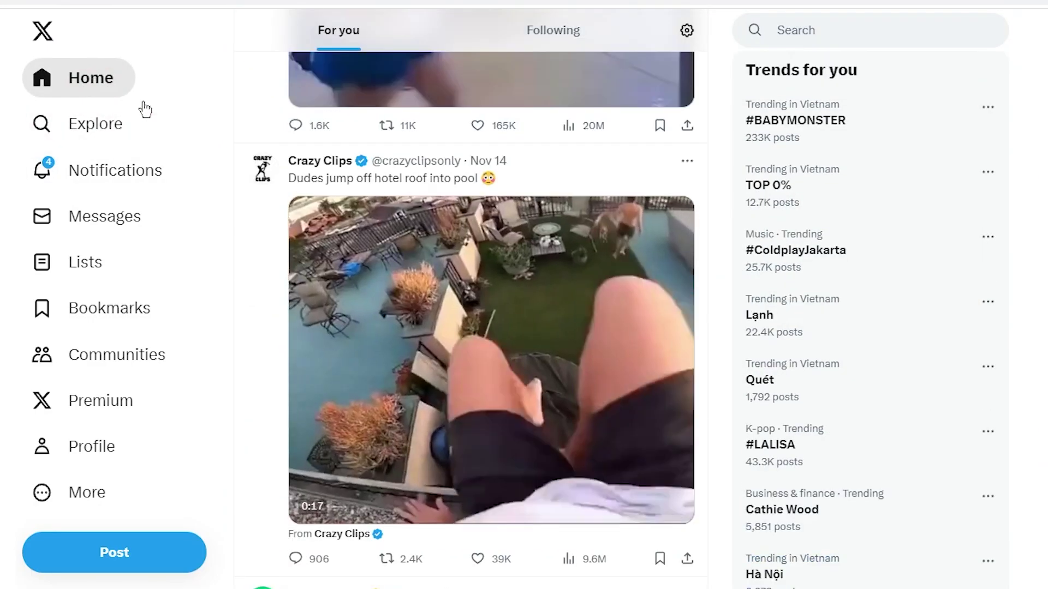
scroll(716, 198, down, 5)
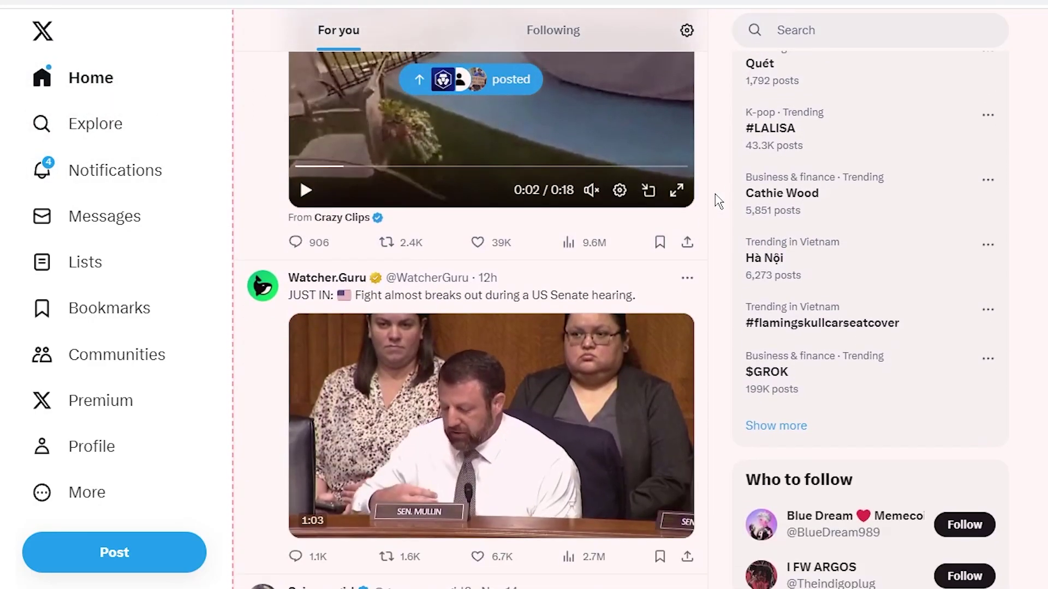
scroll(716, 201, down, 8)
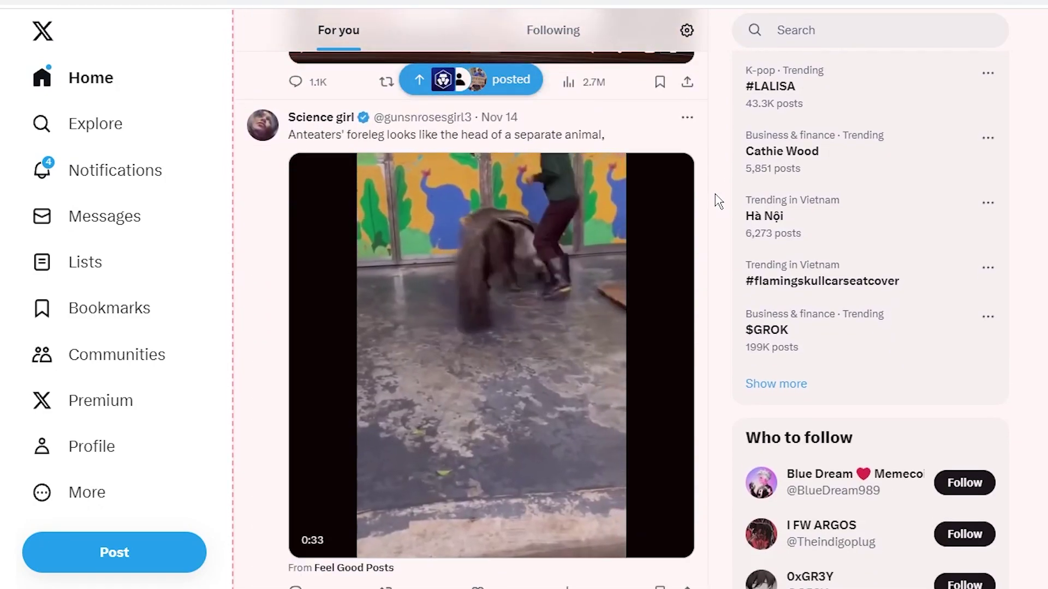
scroll(718, 201, down, 4)
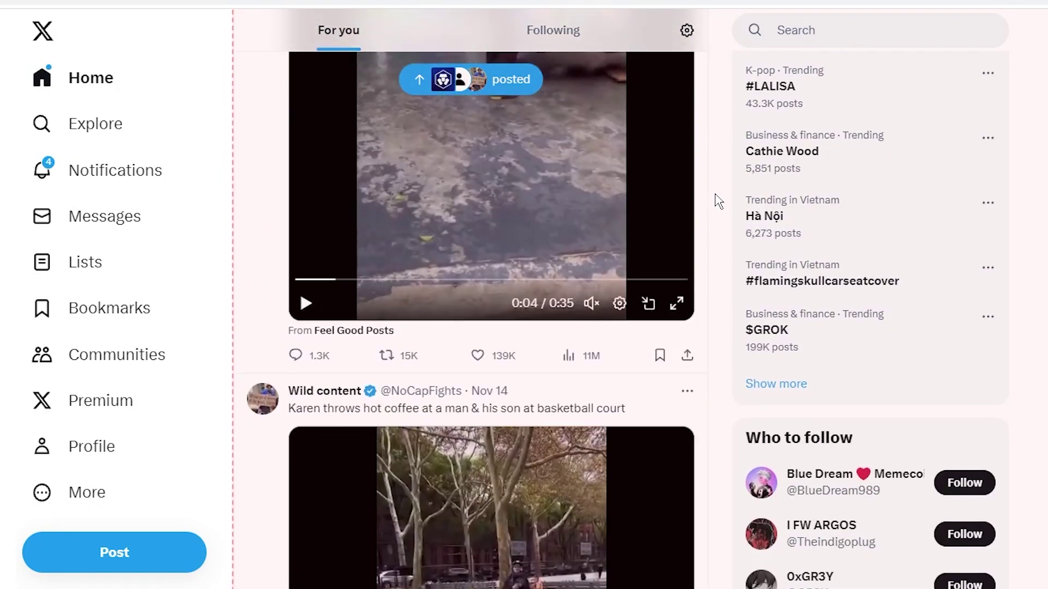
scroll(718, 201, down, 3)
scroll(719, 201, down, 3)
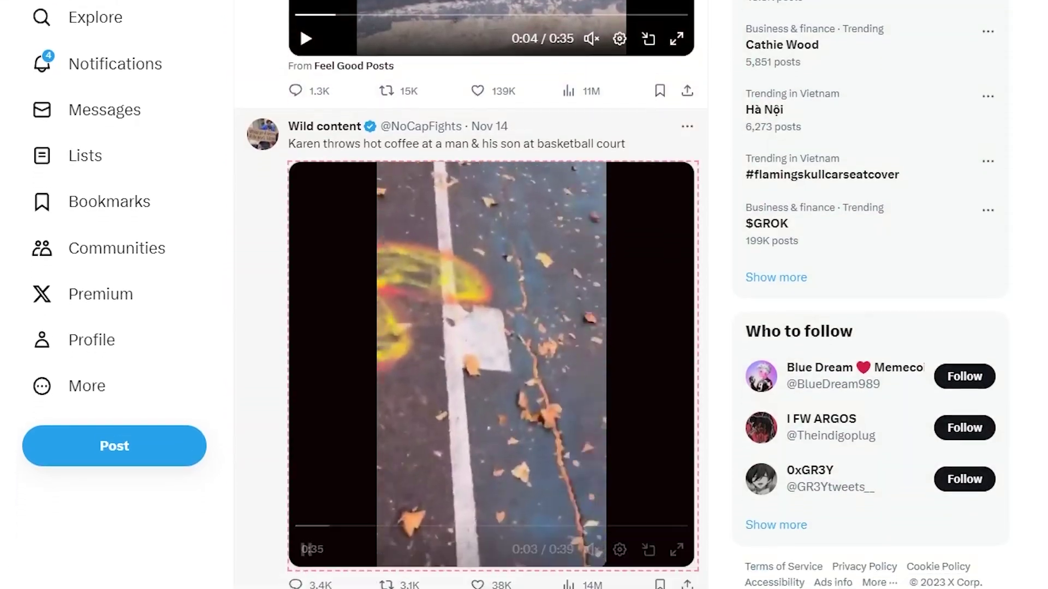
Stop recording and save the script as twitter_farming_account_record, then return to Hidemyacc
click(514, 563)
drag(497, 228, 439, 225)
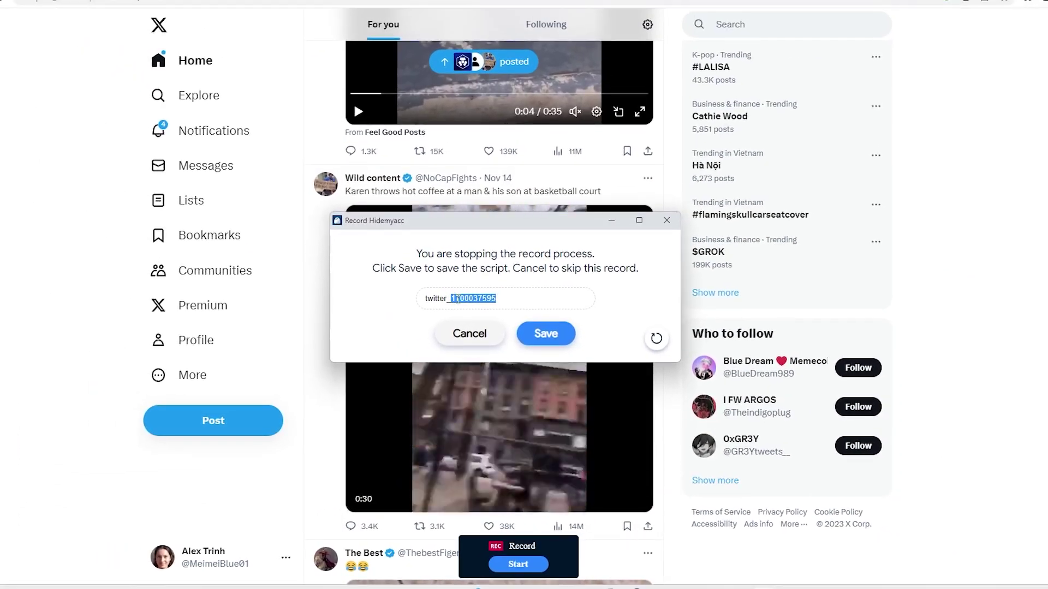
text(f)
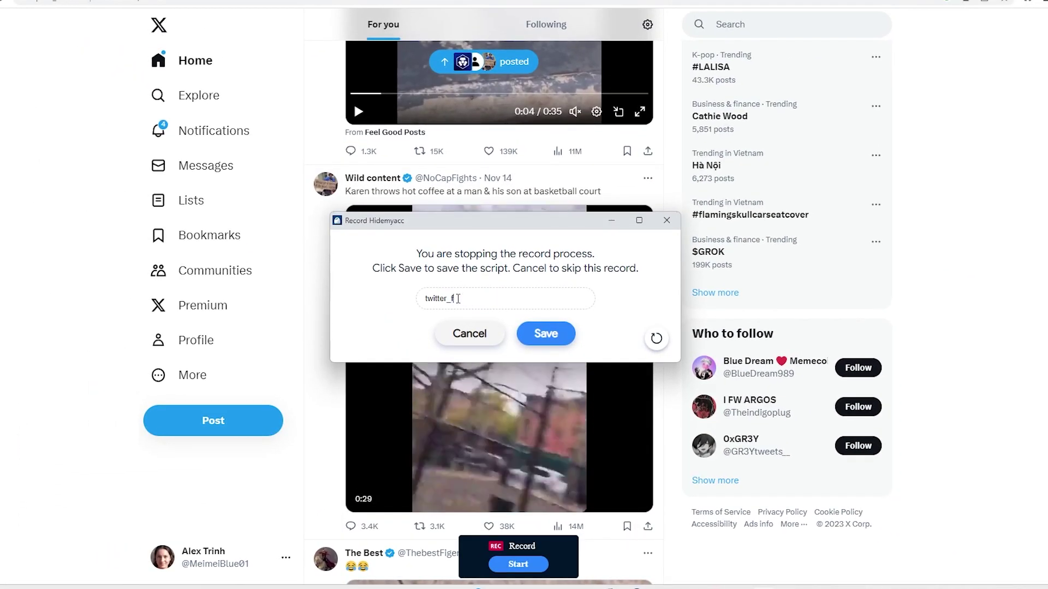
text(arming_account_record)
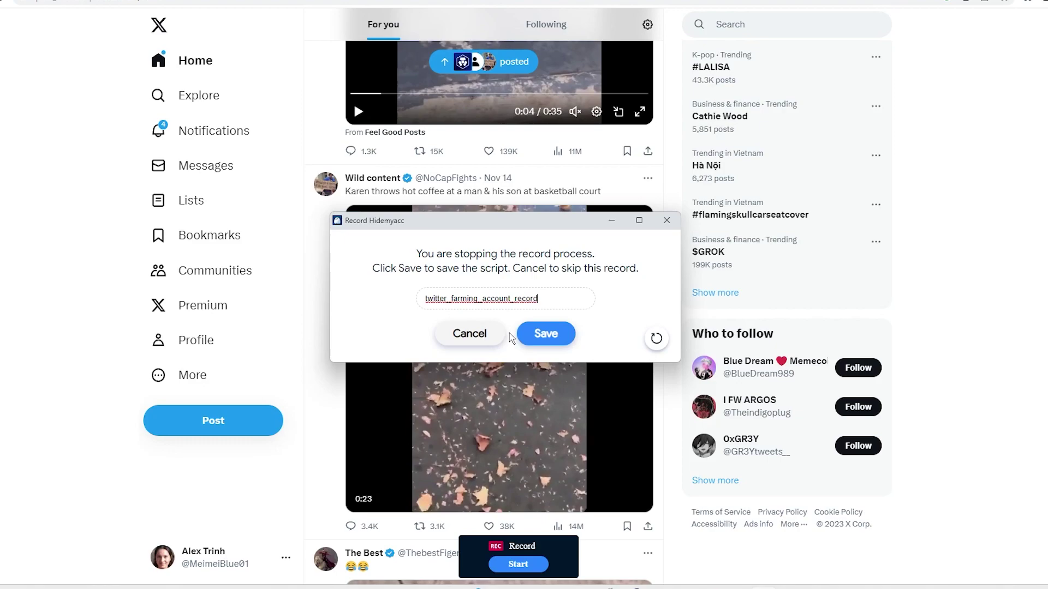
click(545, 334)
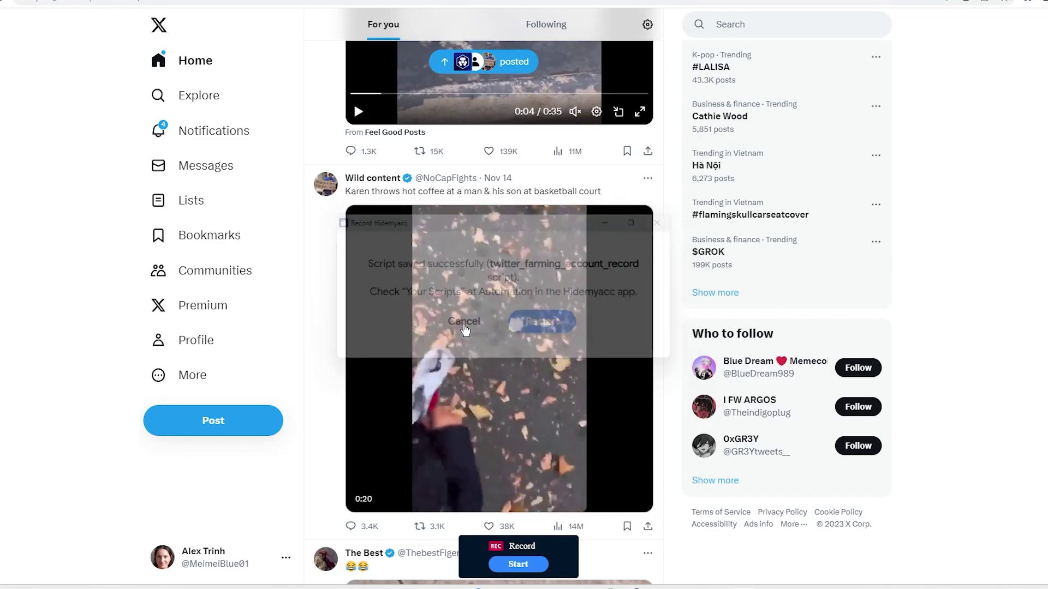
click(587, 578)
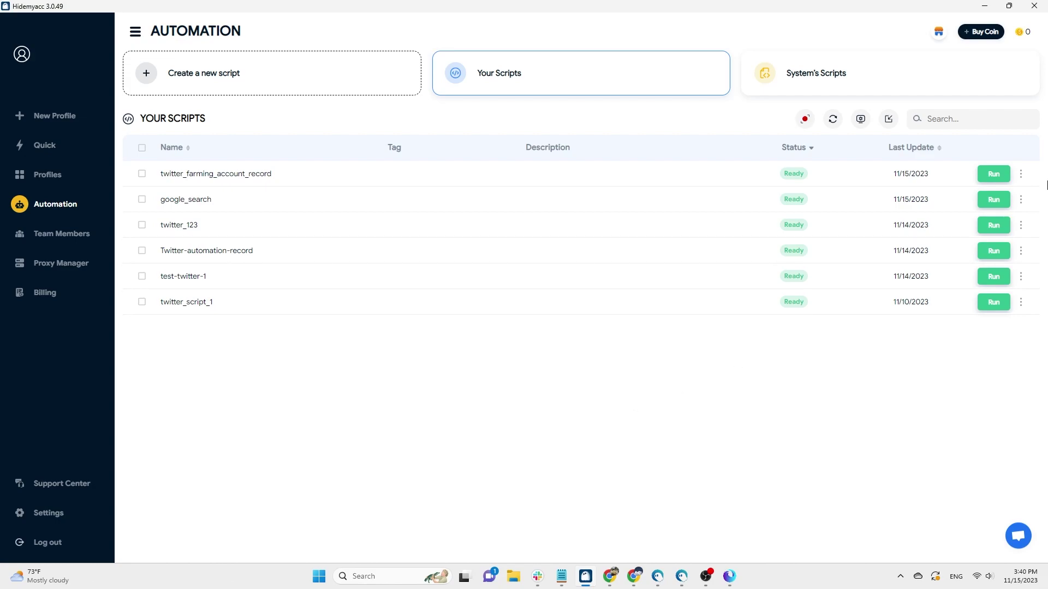
click(1021, 175)
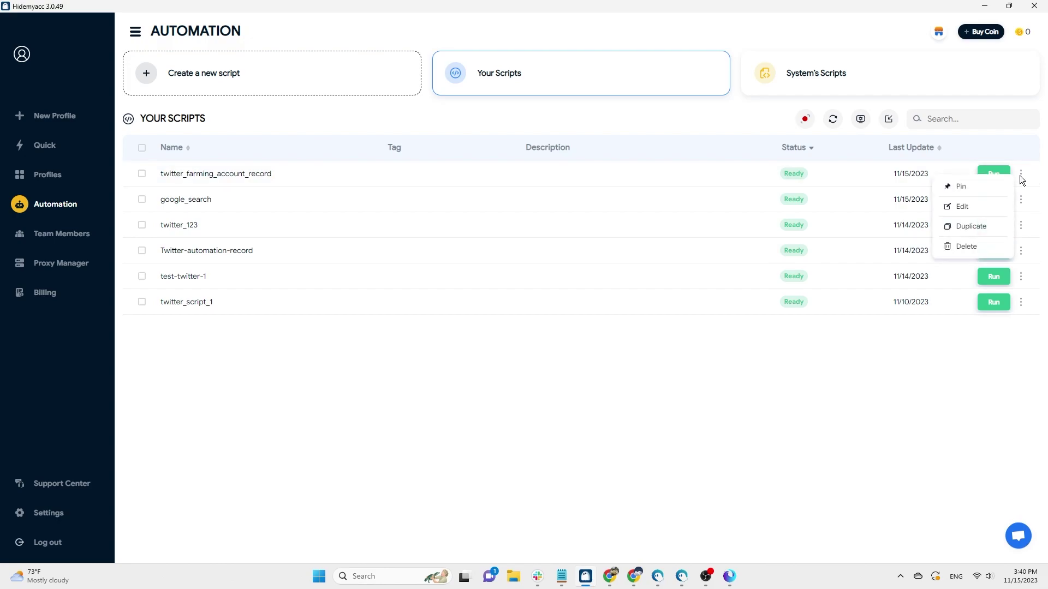
click(963, 207)
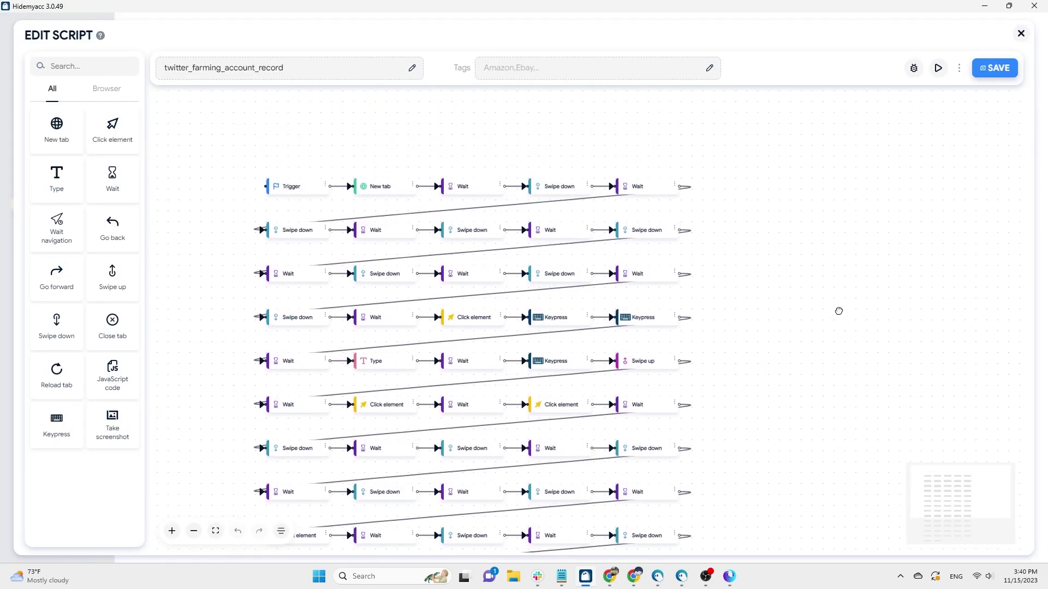
scroll(842, 330, down, 4)
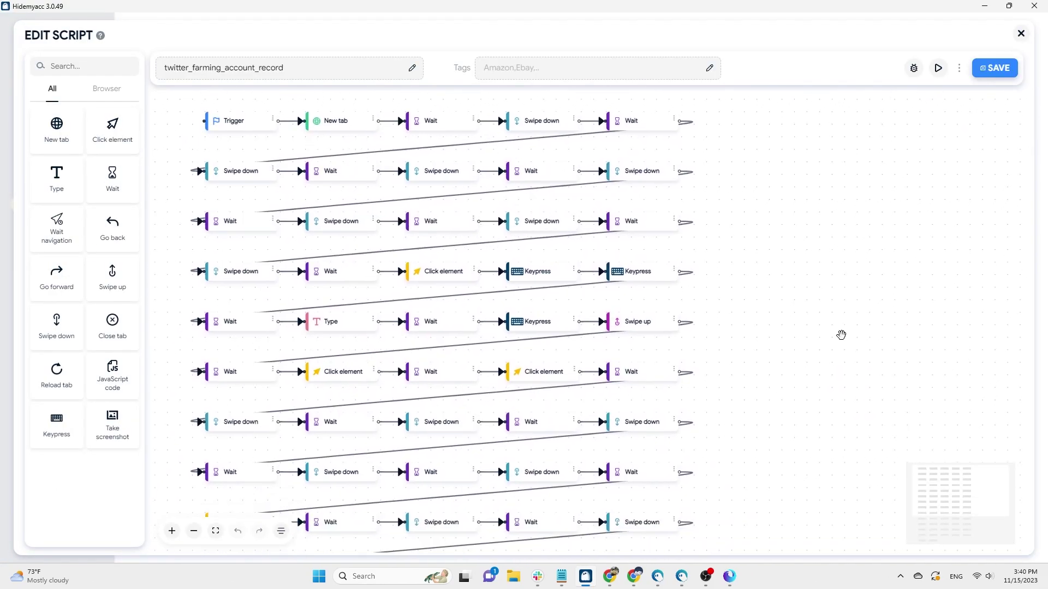
scroll(836, 293, down, 8)
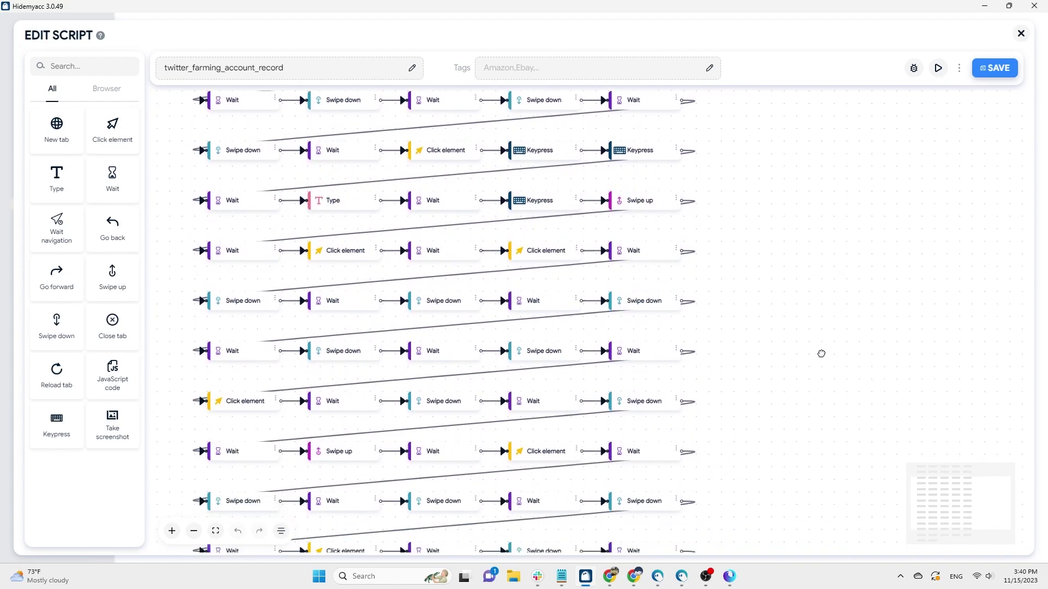
scroll(798, 371, down, 4)
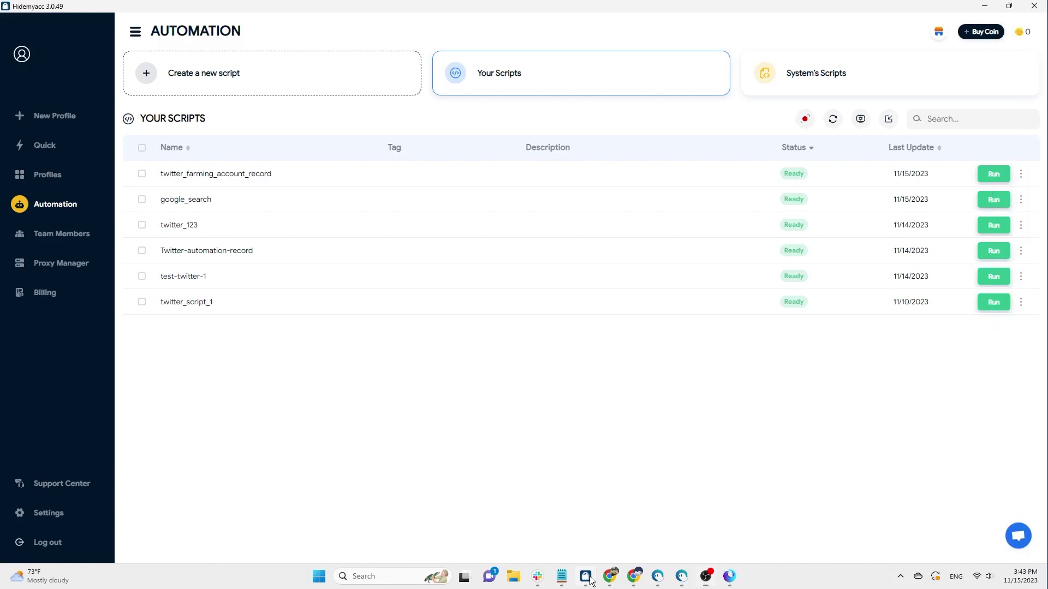
Run the twitter_farming_account_record script on Profile 1
click(995, 173)
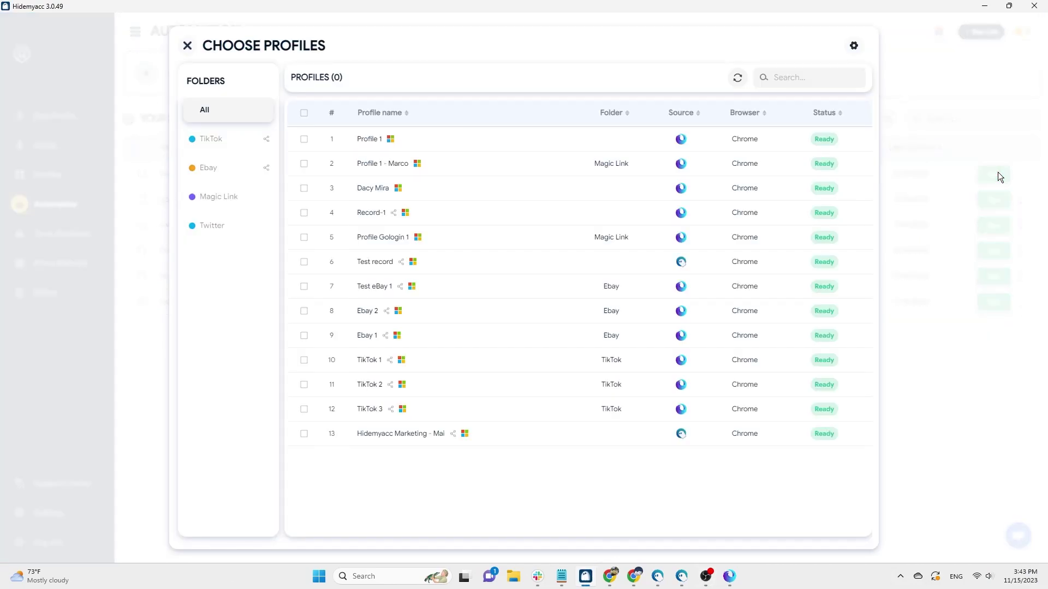
click(305, 141)
click(844, 46)
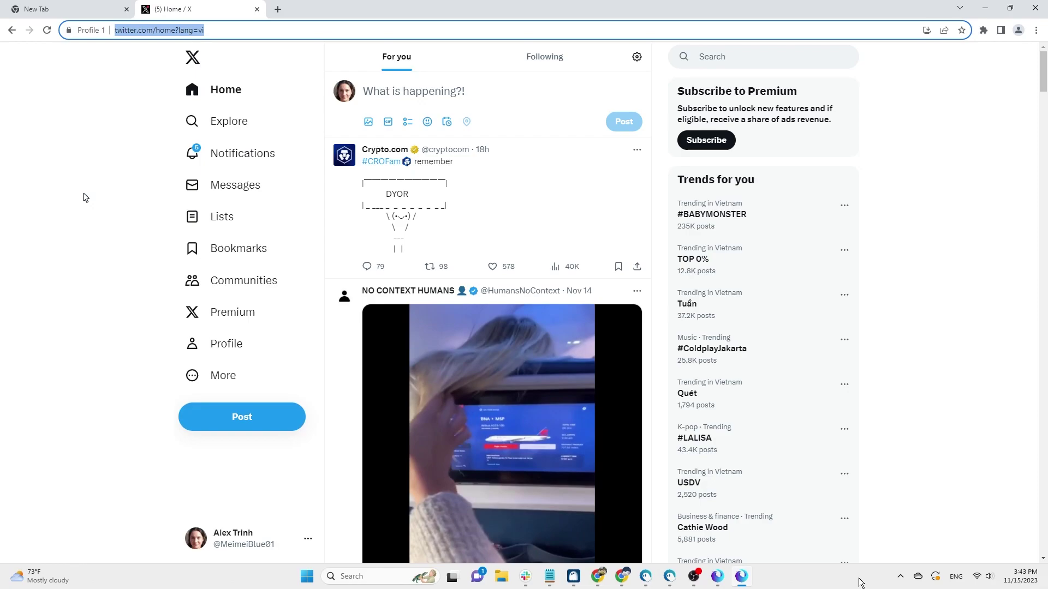
scroll(85, 198, down, 5)
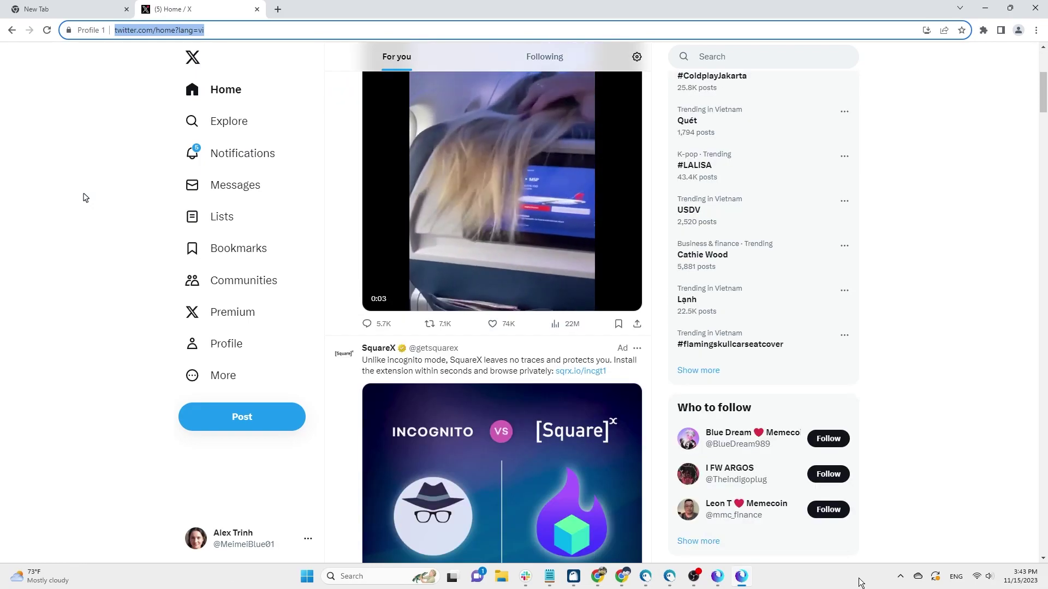
scroll(85, 198, down, 10)
scroll(86, 198, down, 18)
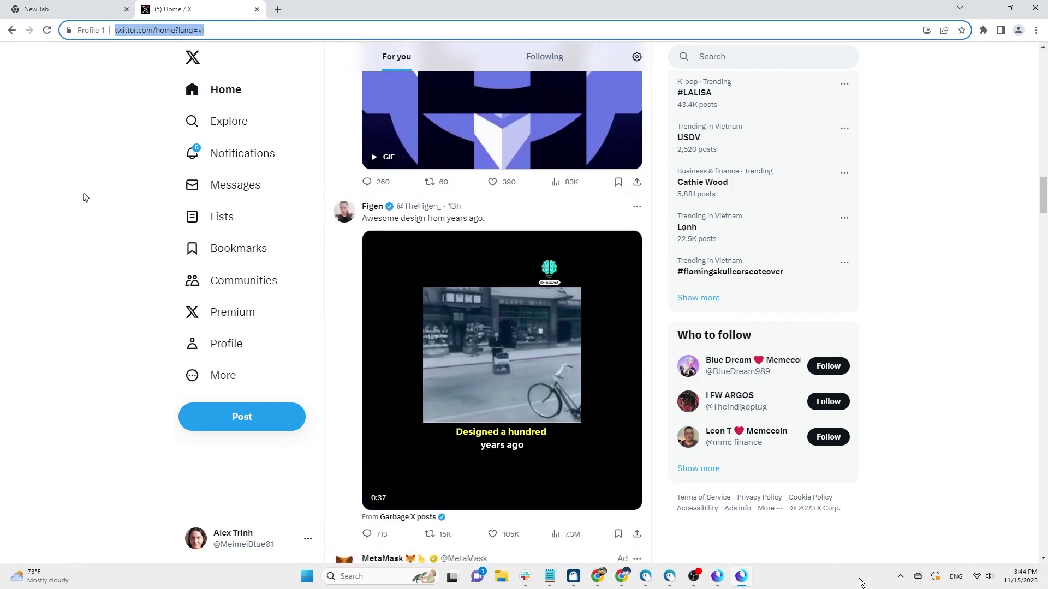
scroll(86, 198, down, 6)
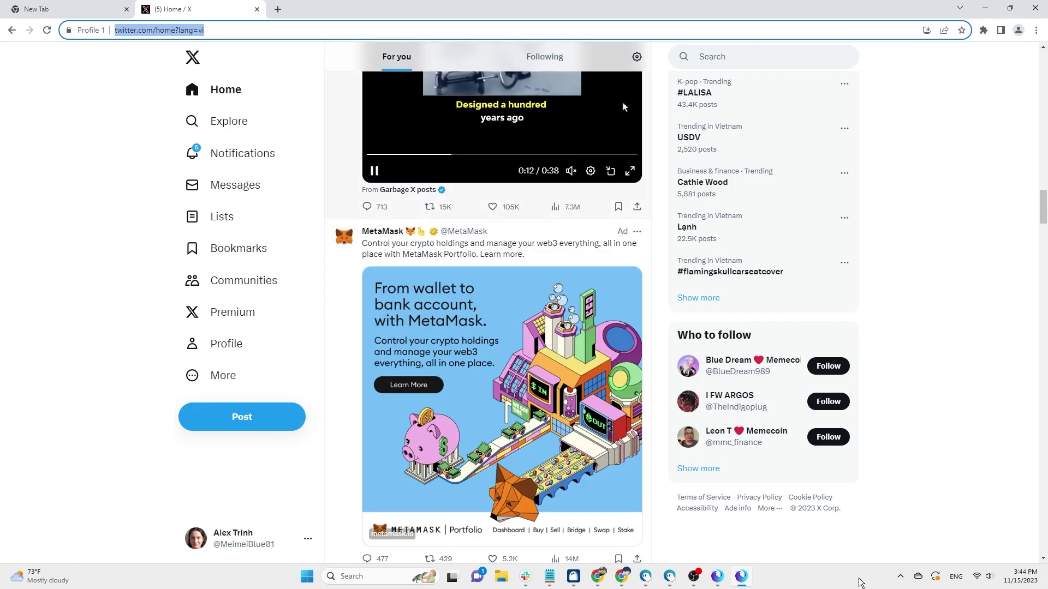
click(786, 57)
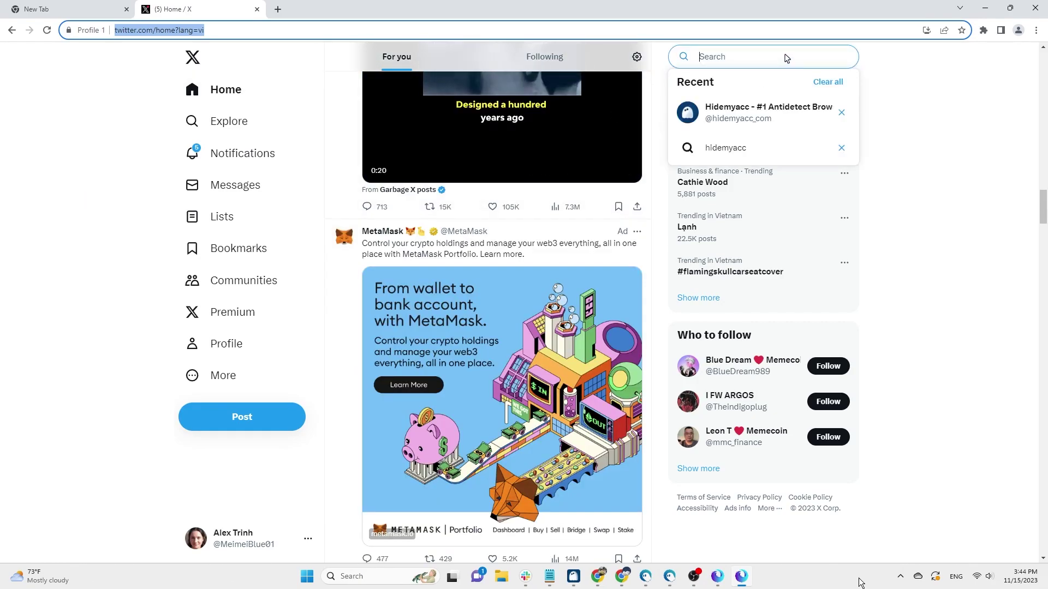
text(@hidemyacc_com)
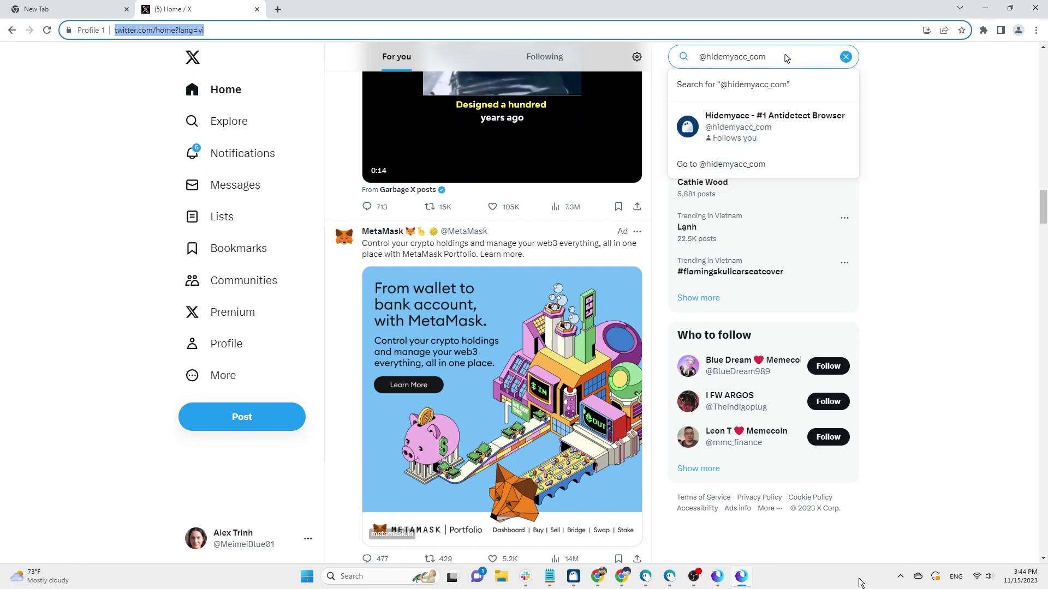
key(Return)
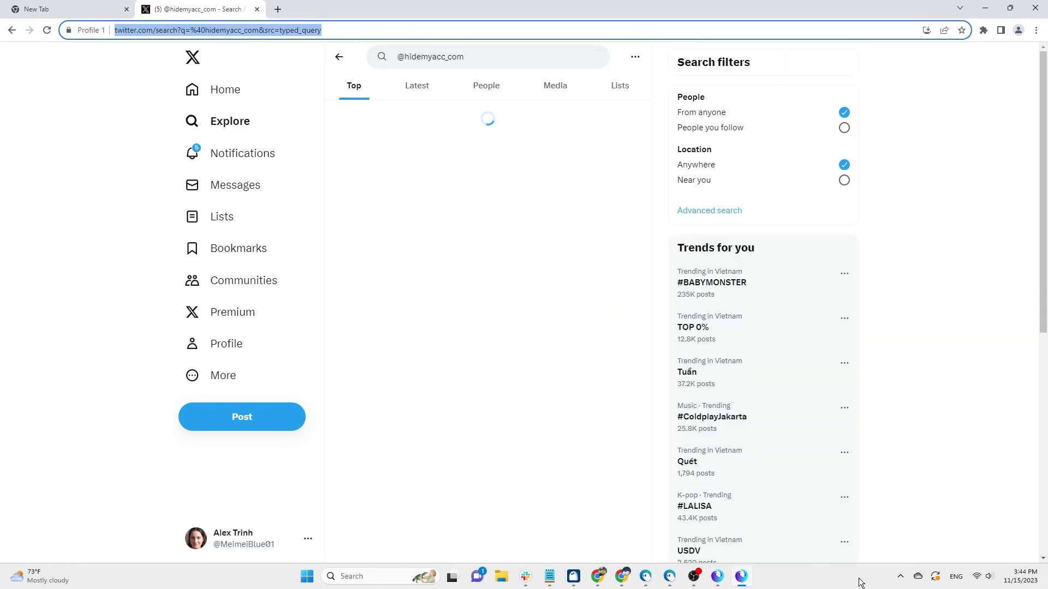
click(428, 140)
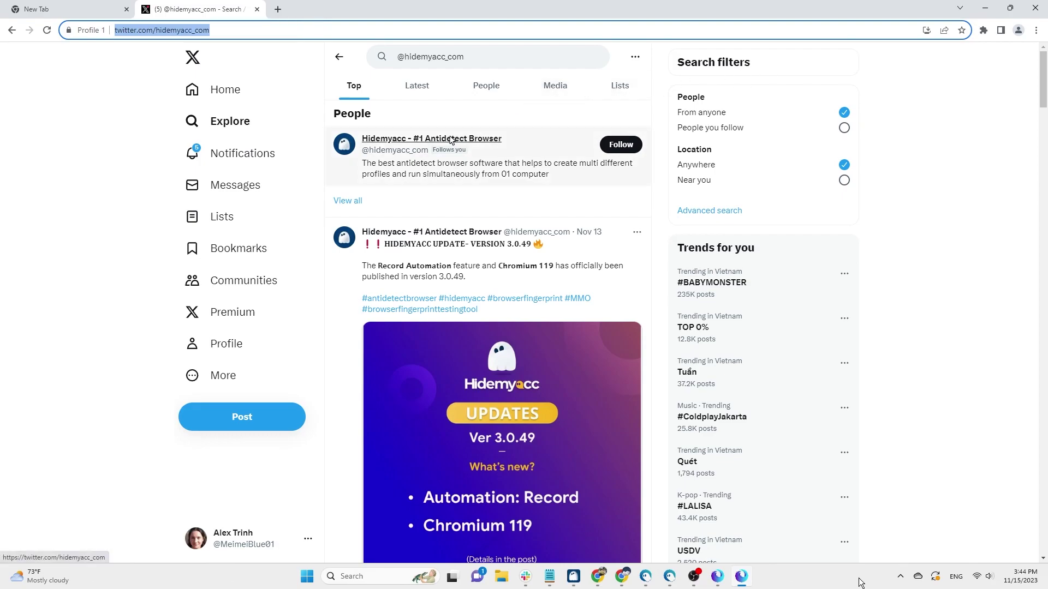
Follow the Hidemyacc account and scroll down through its profile timeline of recent posts
click(618, 196)
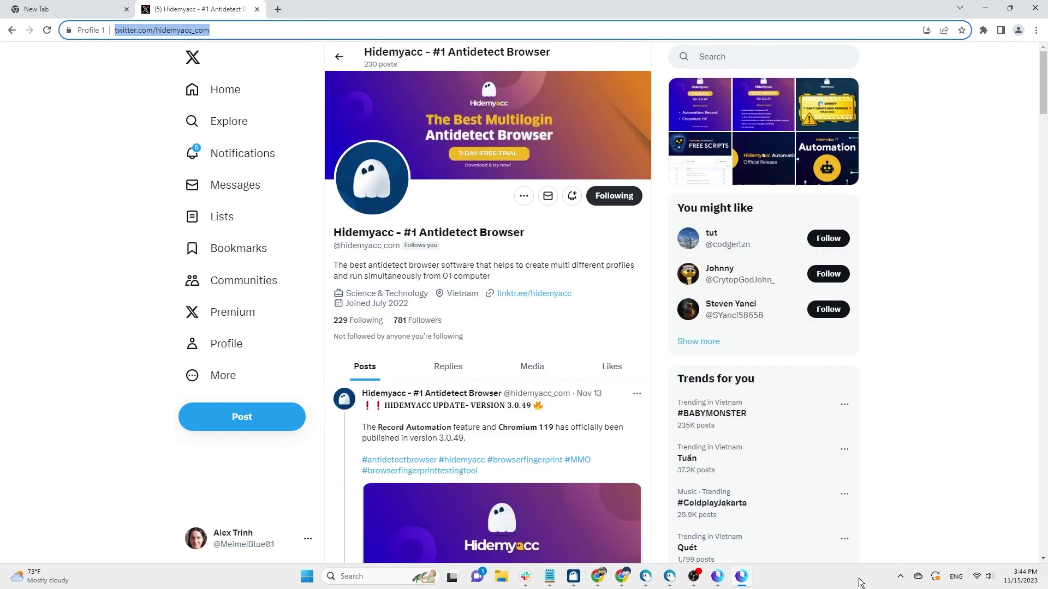
scroll(617, 197, down, 3)
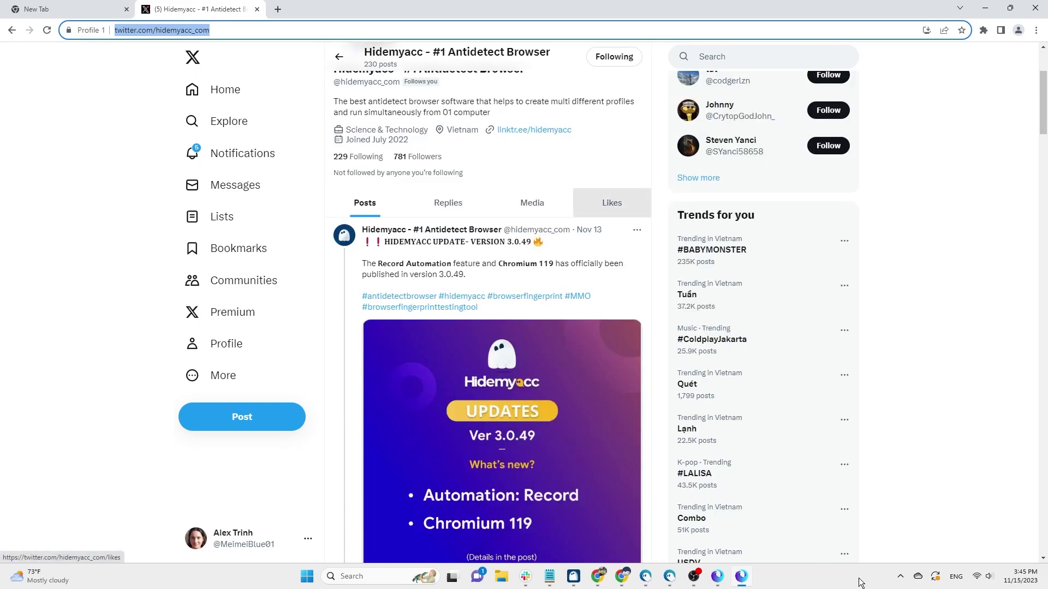
scroll(617, 197, down, 4)
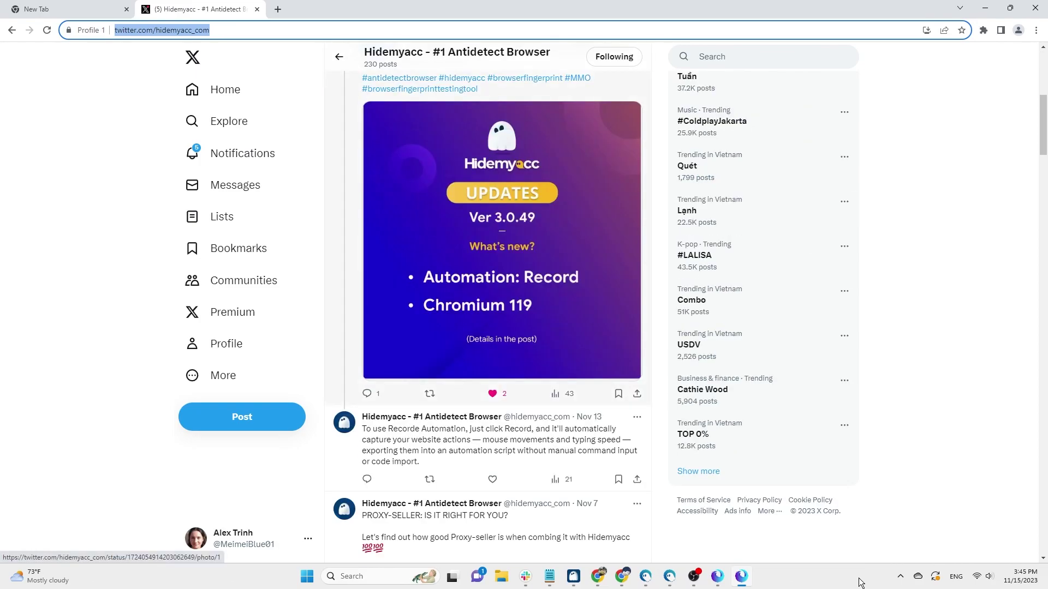
scroll(617, 197, down, 4)
scroll(618, 197, down, 1)
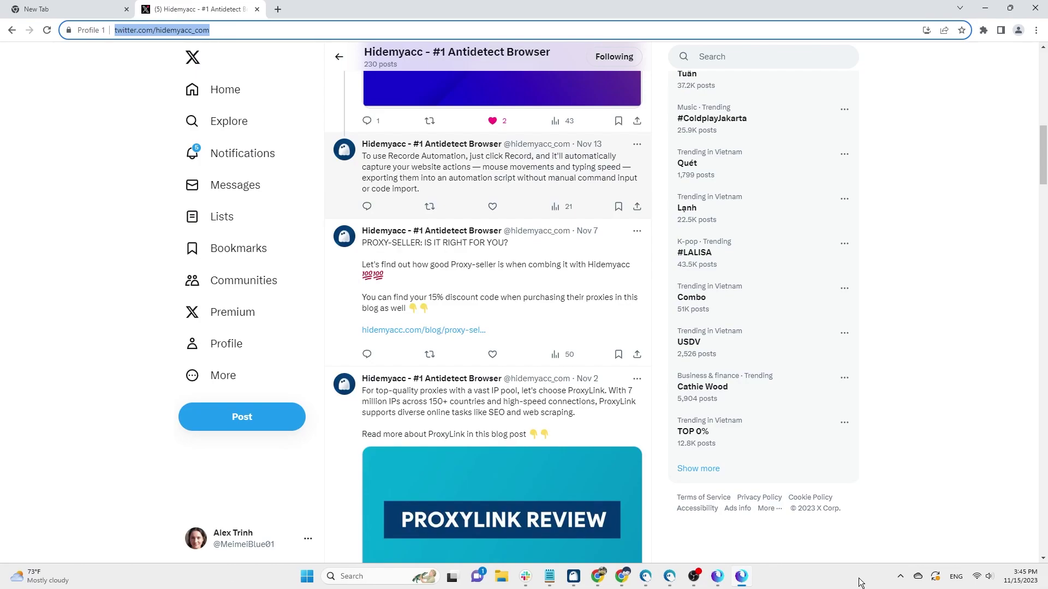
scroll(861, 583, down, 2)
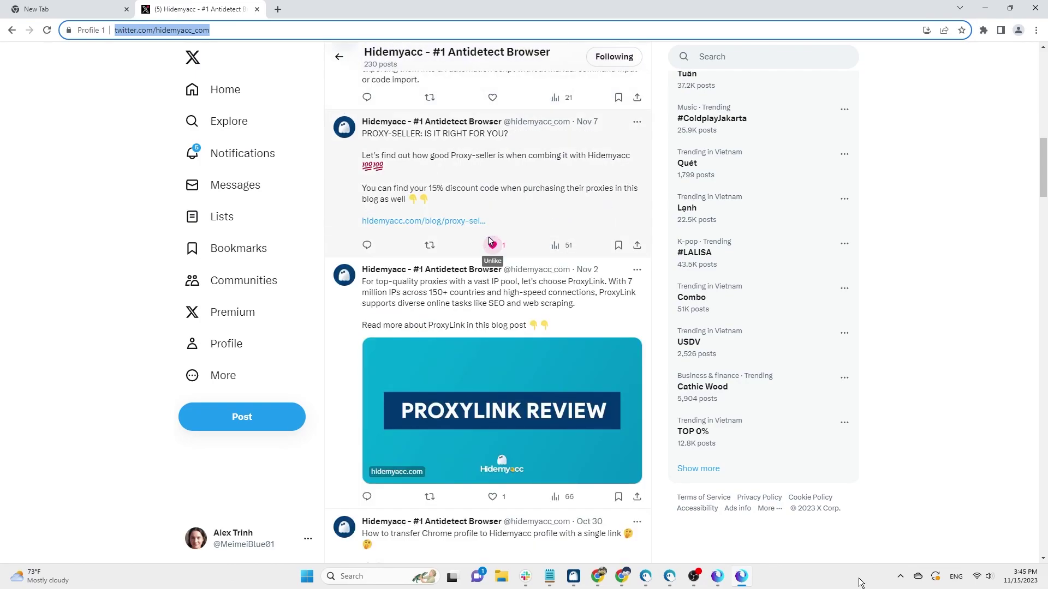
scroll(860, 583, down, 4)
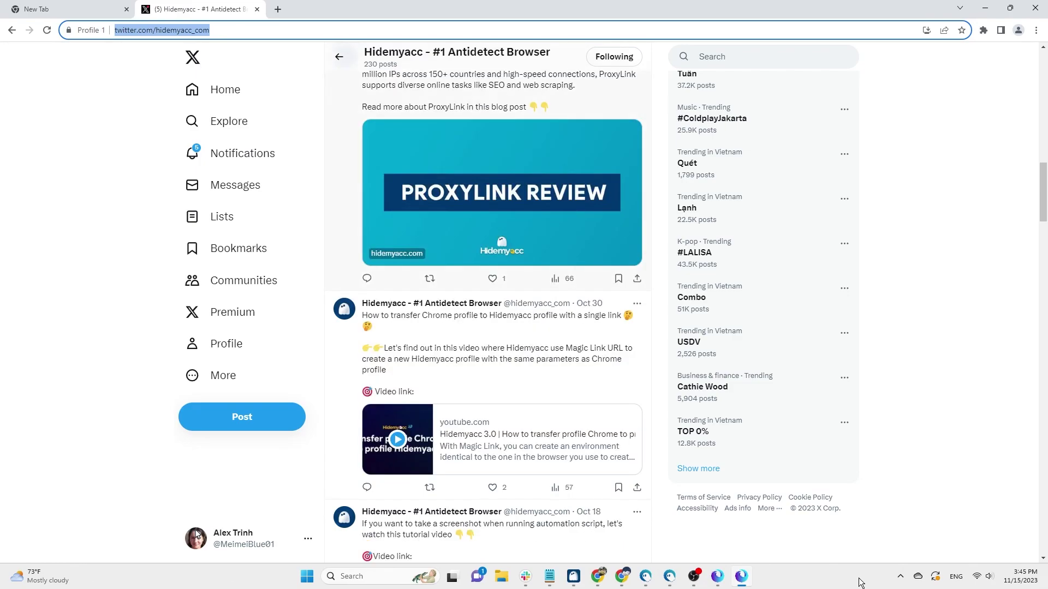
scroll(860, 583, down, 1)
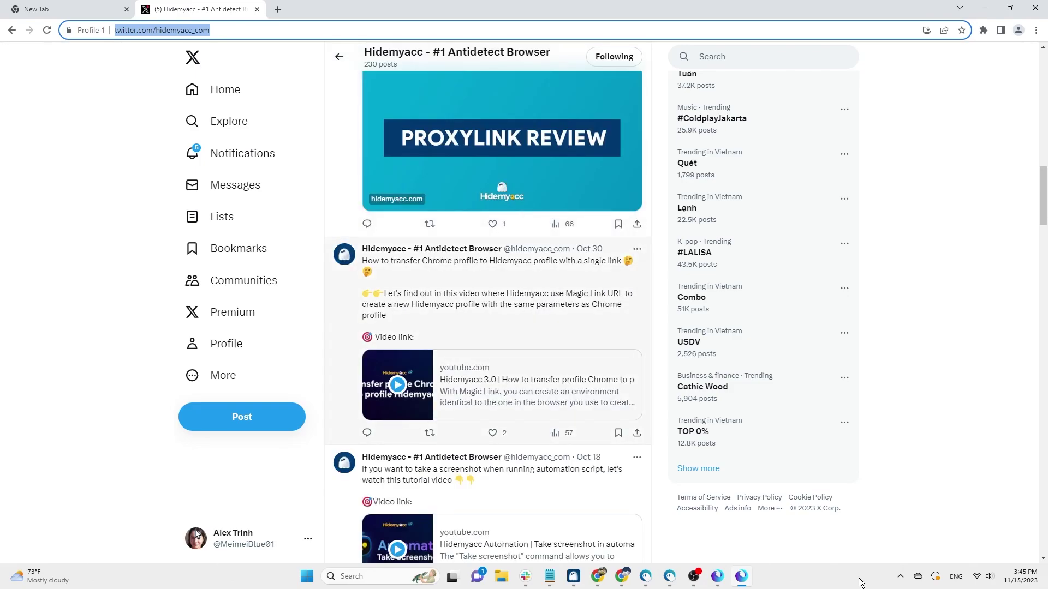
scroll(461, 291, up, 2)
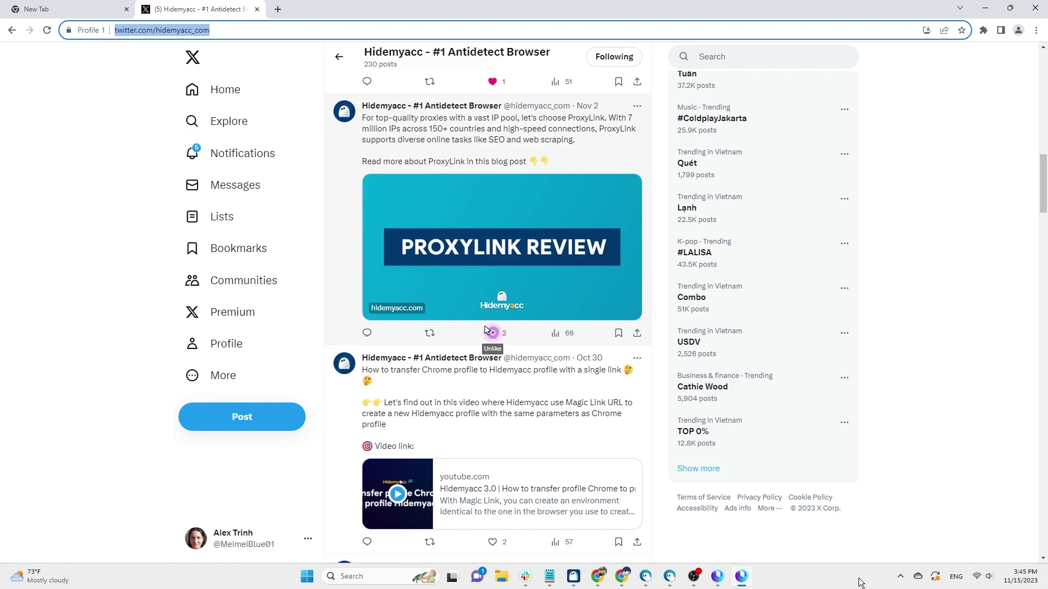
scroll(287, 530, down, 3)
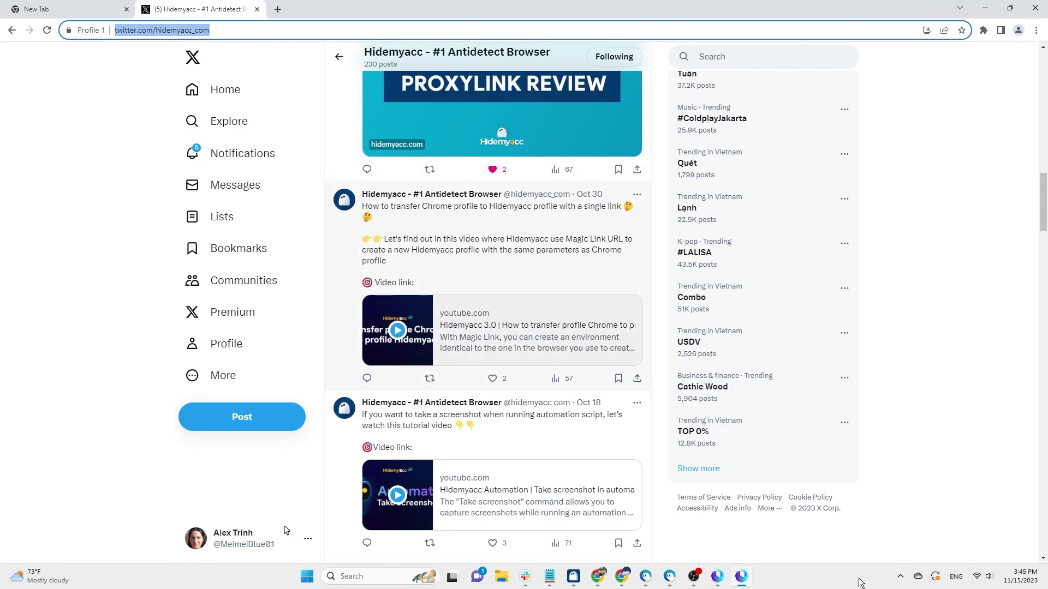
scroll(287, 531, down, 4)
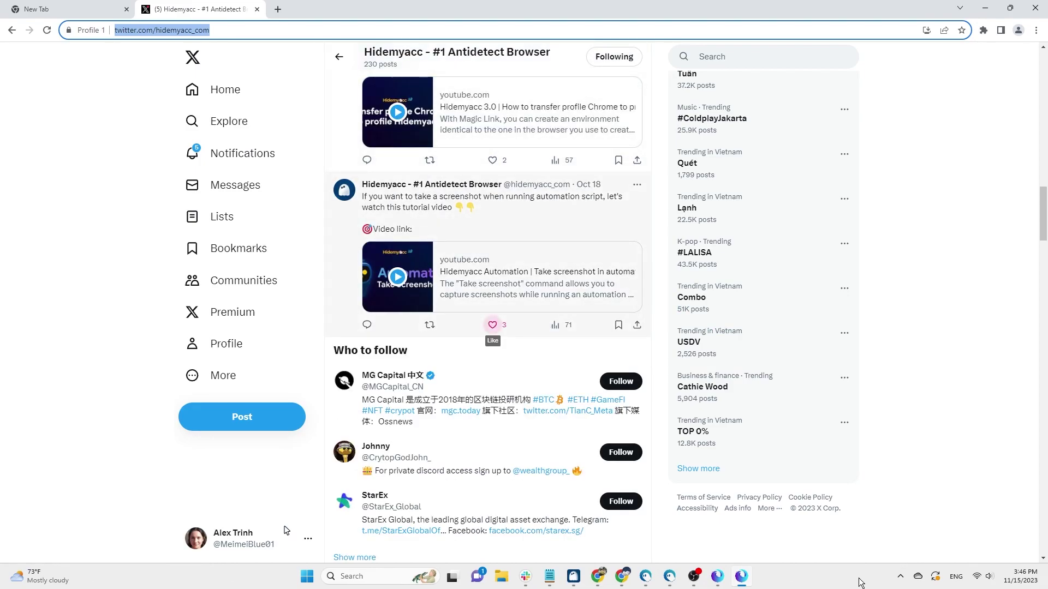
Leave the Hidemyacc profile for X's Home timeline and scroll several screens down the For you feed
scroll(287, 531, down, 2)
click(224, 90)
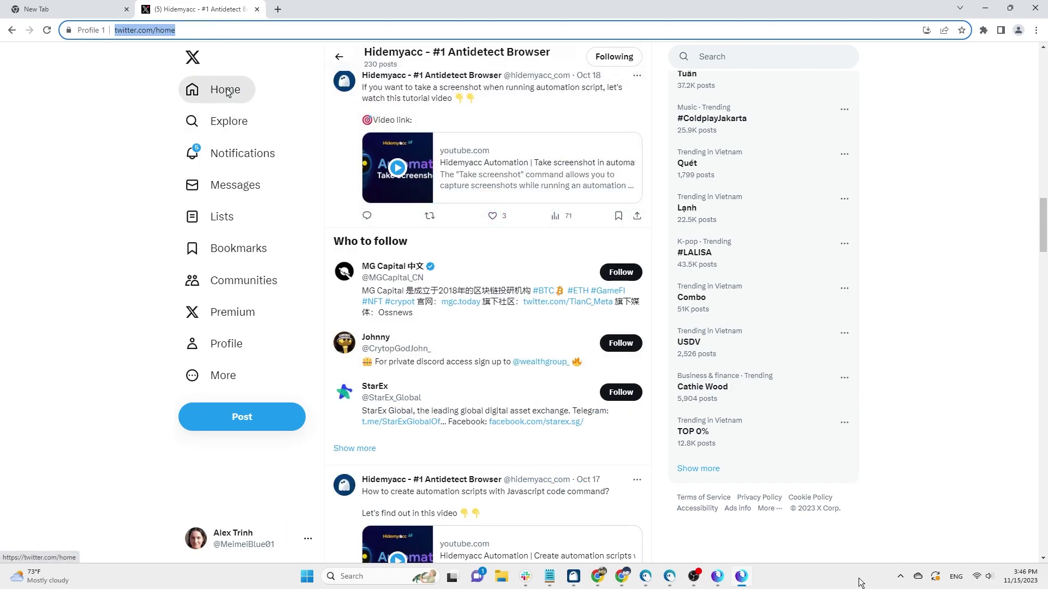
scroll(48, 272, down, 5)
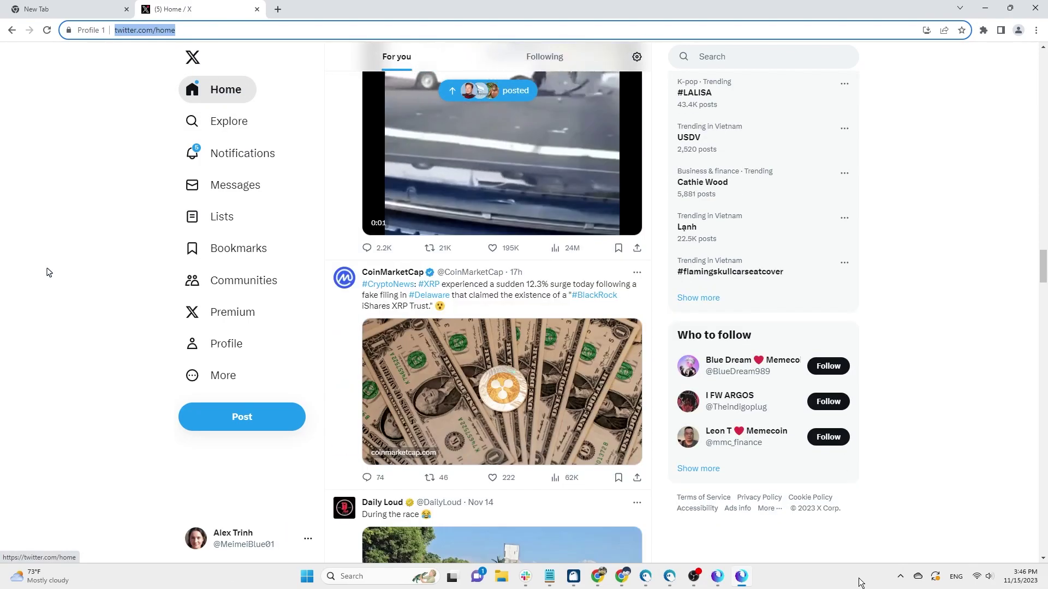
scroll(48, 273, down, 7)
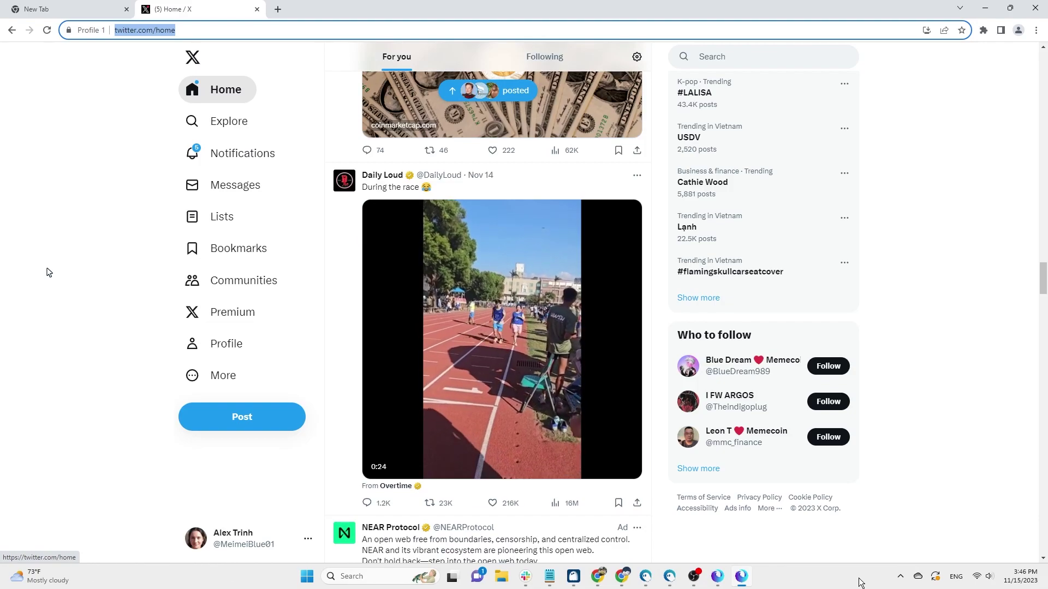
scroll(49, 272, down, 3)
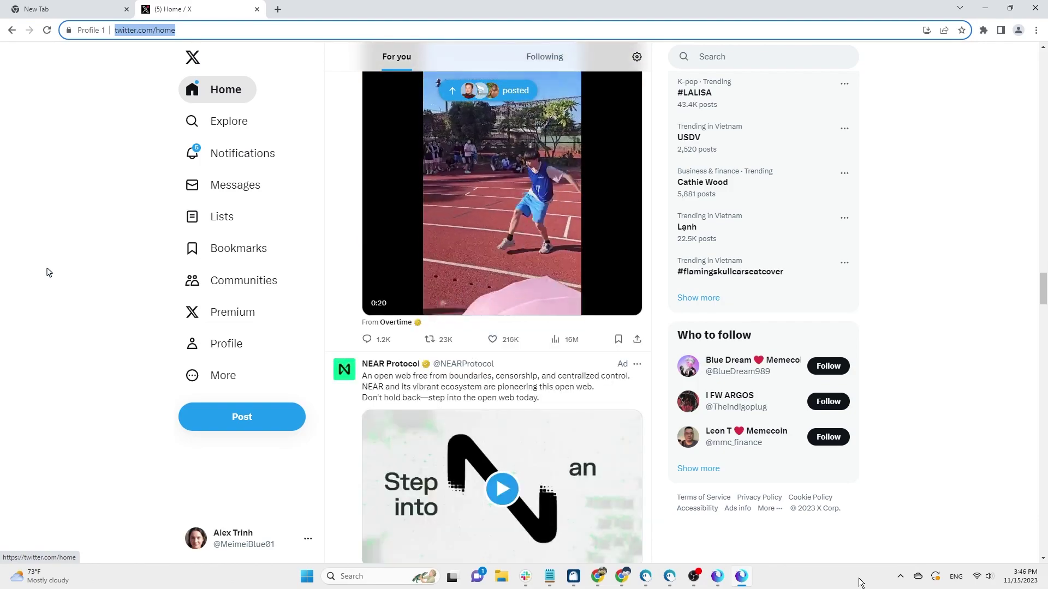
scroll(49, 272, down, 2)
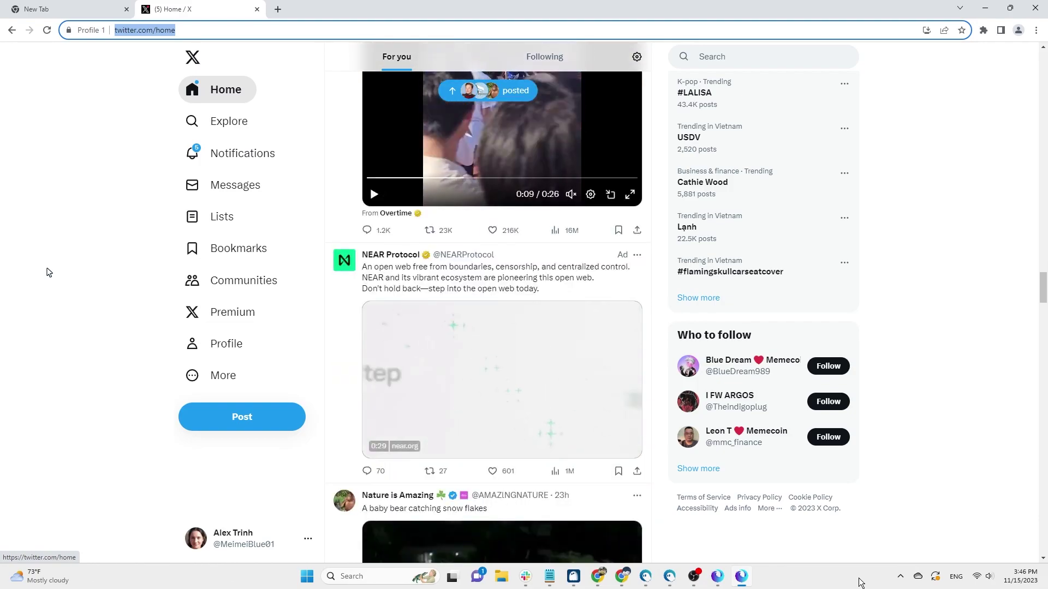